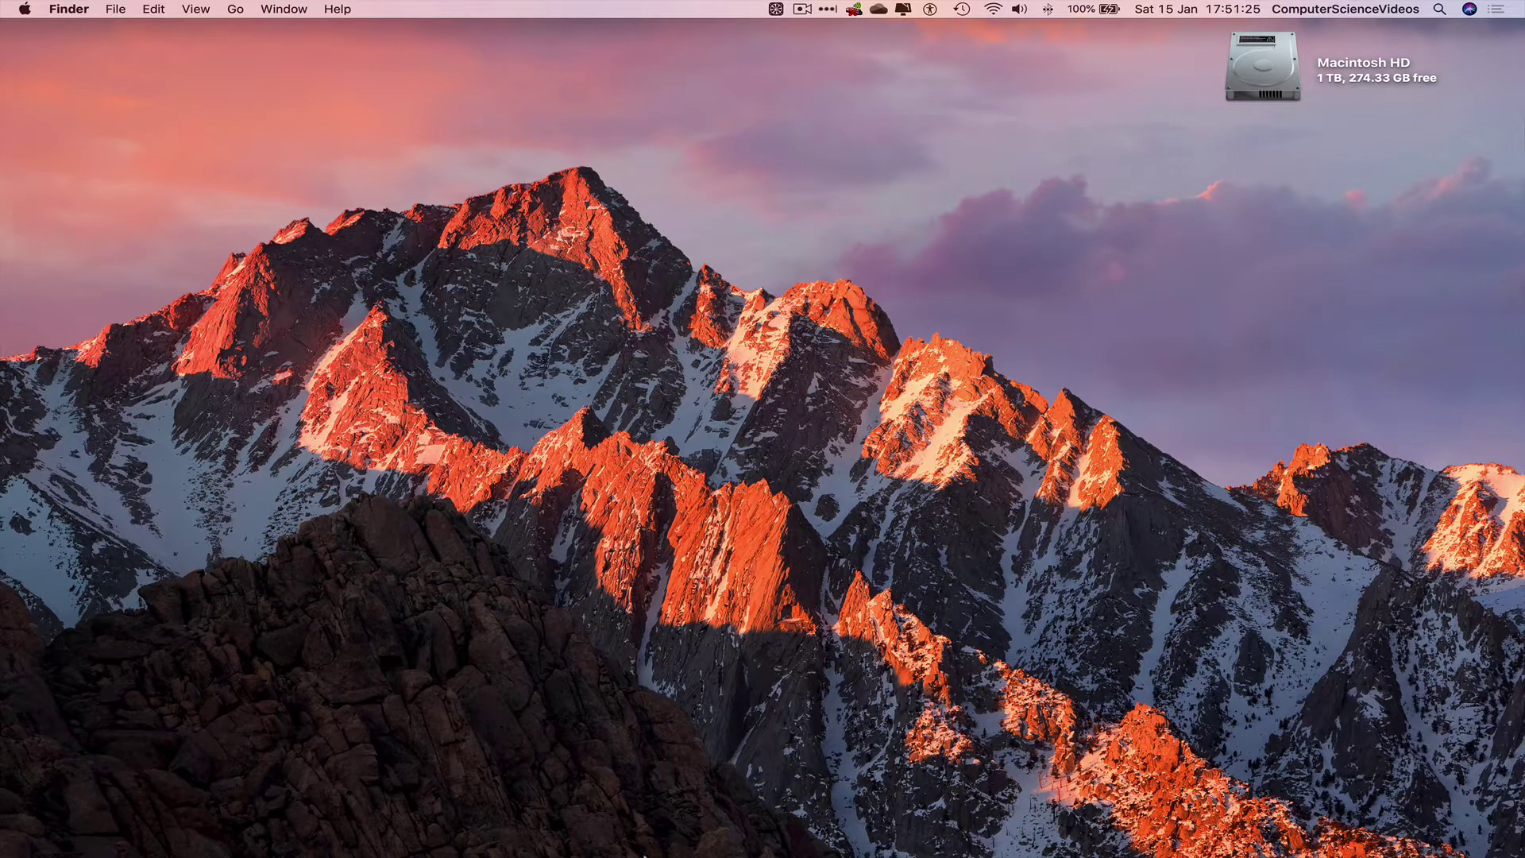
- View the KINGSTON drive's contents in Finder, then minimise the window to show the desktop
{"action": "mouse_move", "coordinate": [762, 852]}
{"action": "left_click", "coordinate": [74, 827]}
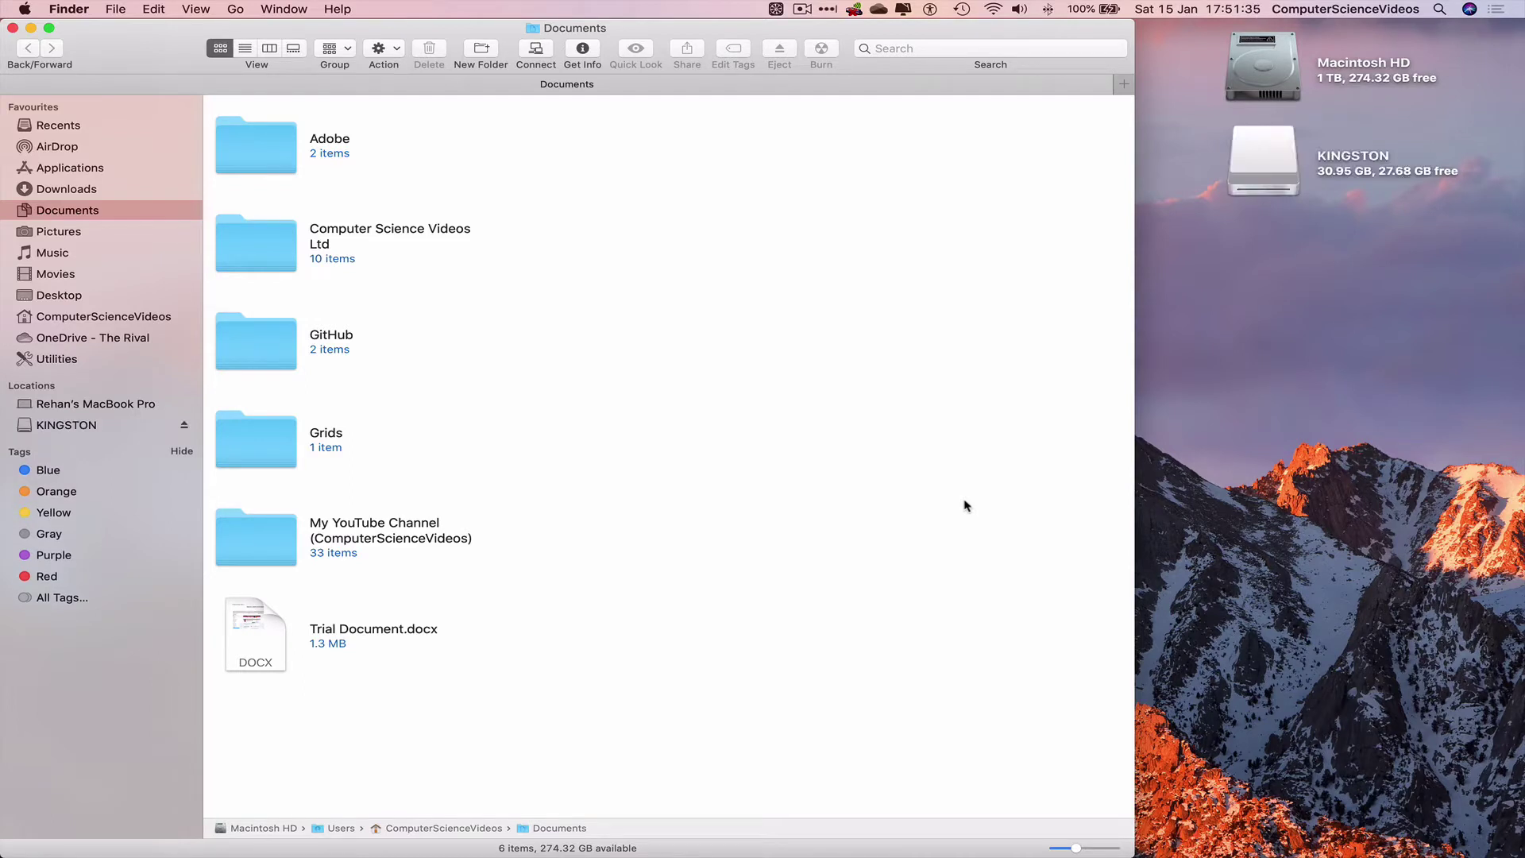
{"action": "left_click", "coordinate": [54, 426]}
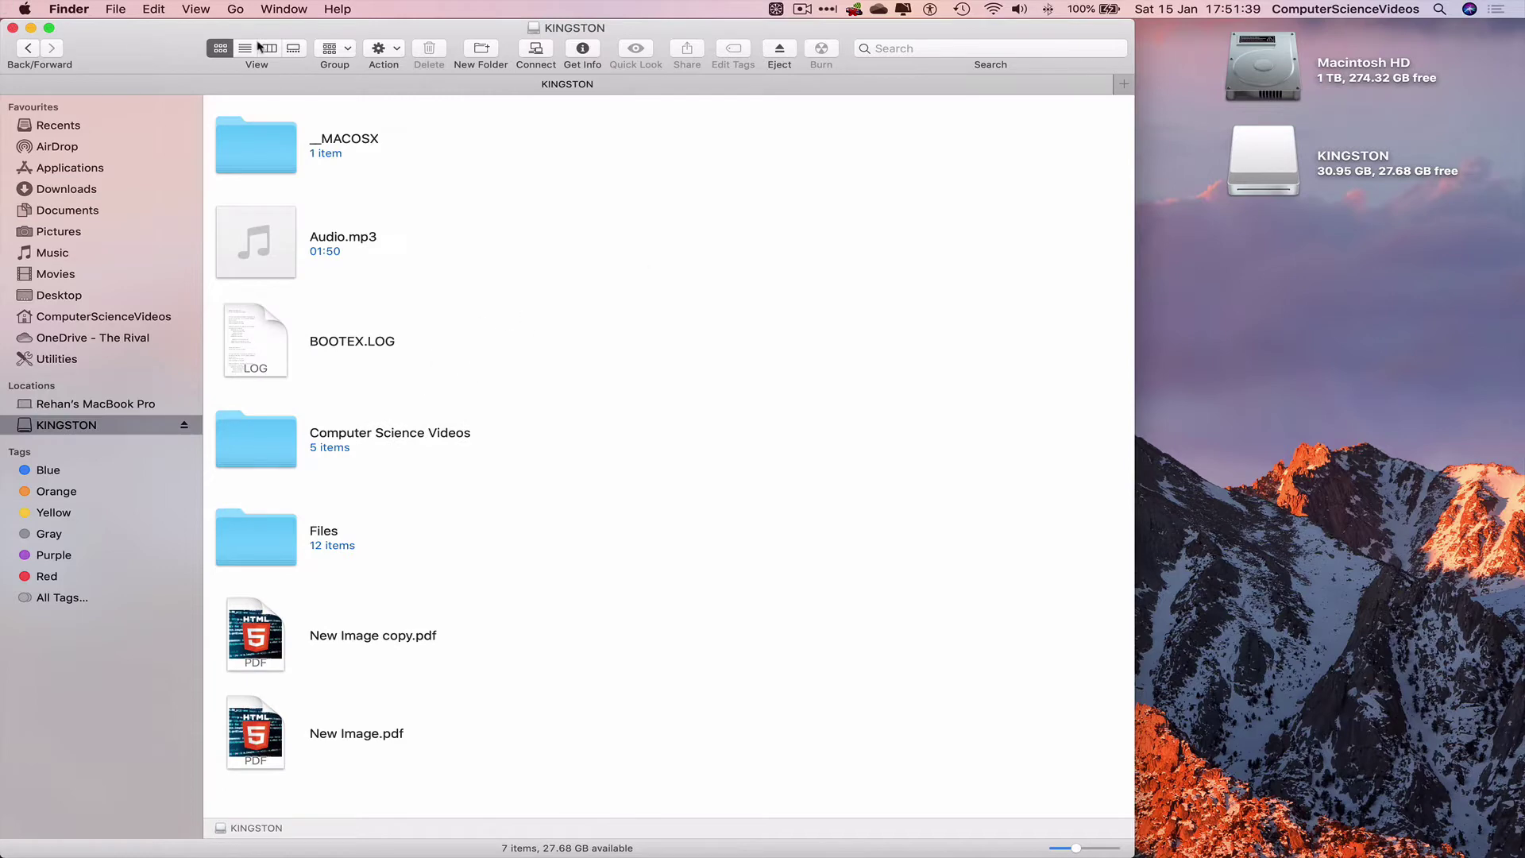
{"action": "left_click", "coordinate": [30, 27]}
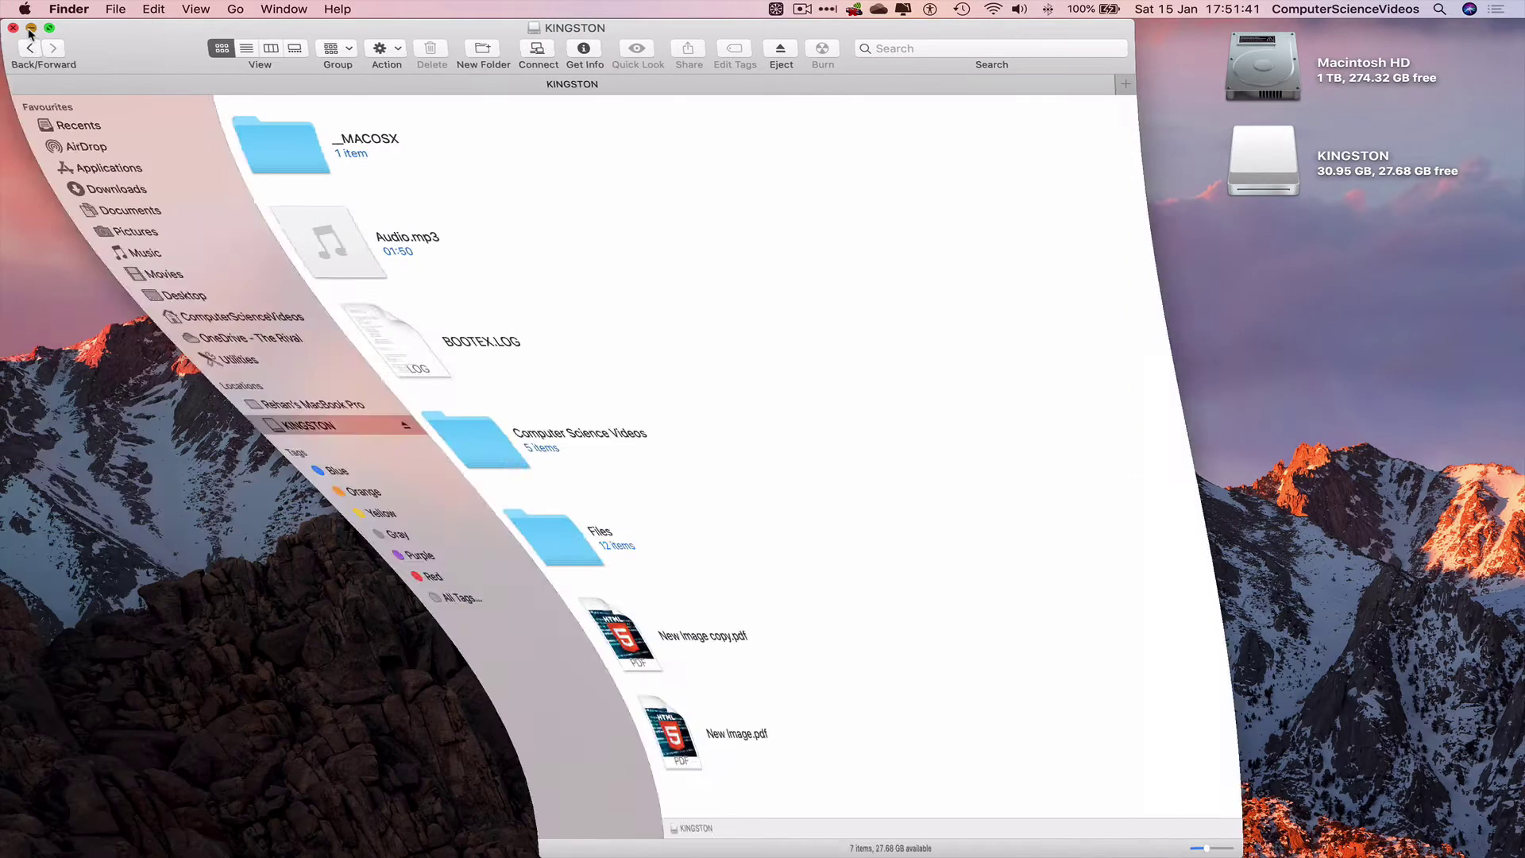
{"action": "mouse_move", "coordinate": [697, 831]}
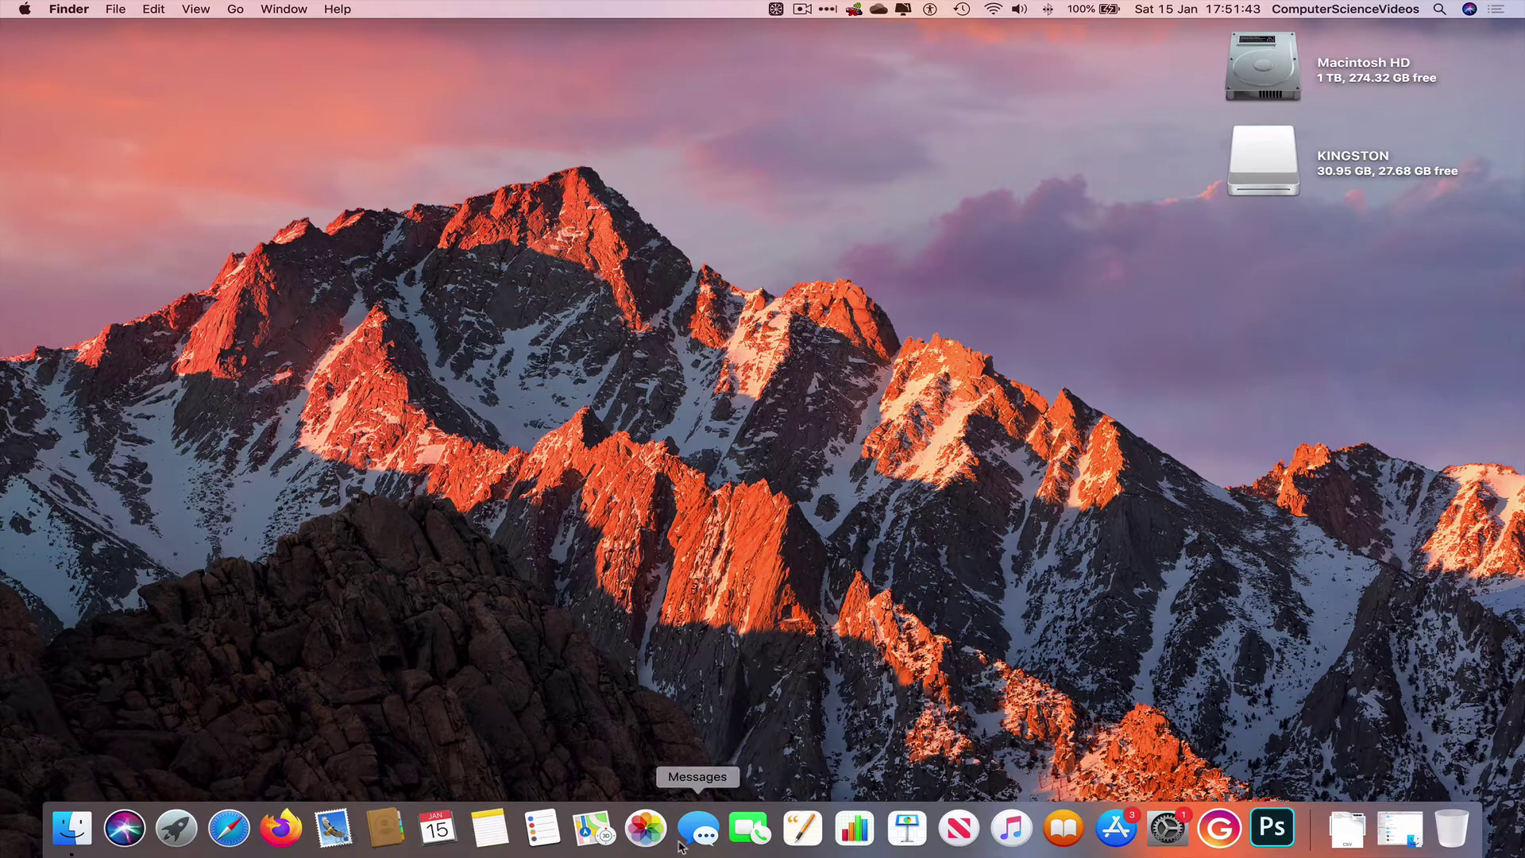
- Drag the YouTube Thumbnails album out of Photos as a 53-photo folder on the desktop
{"action": "left_click", "coordinate": [645, 828]}
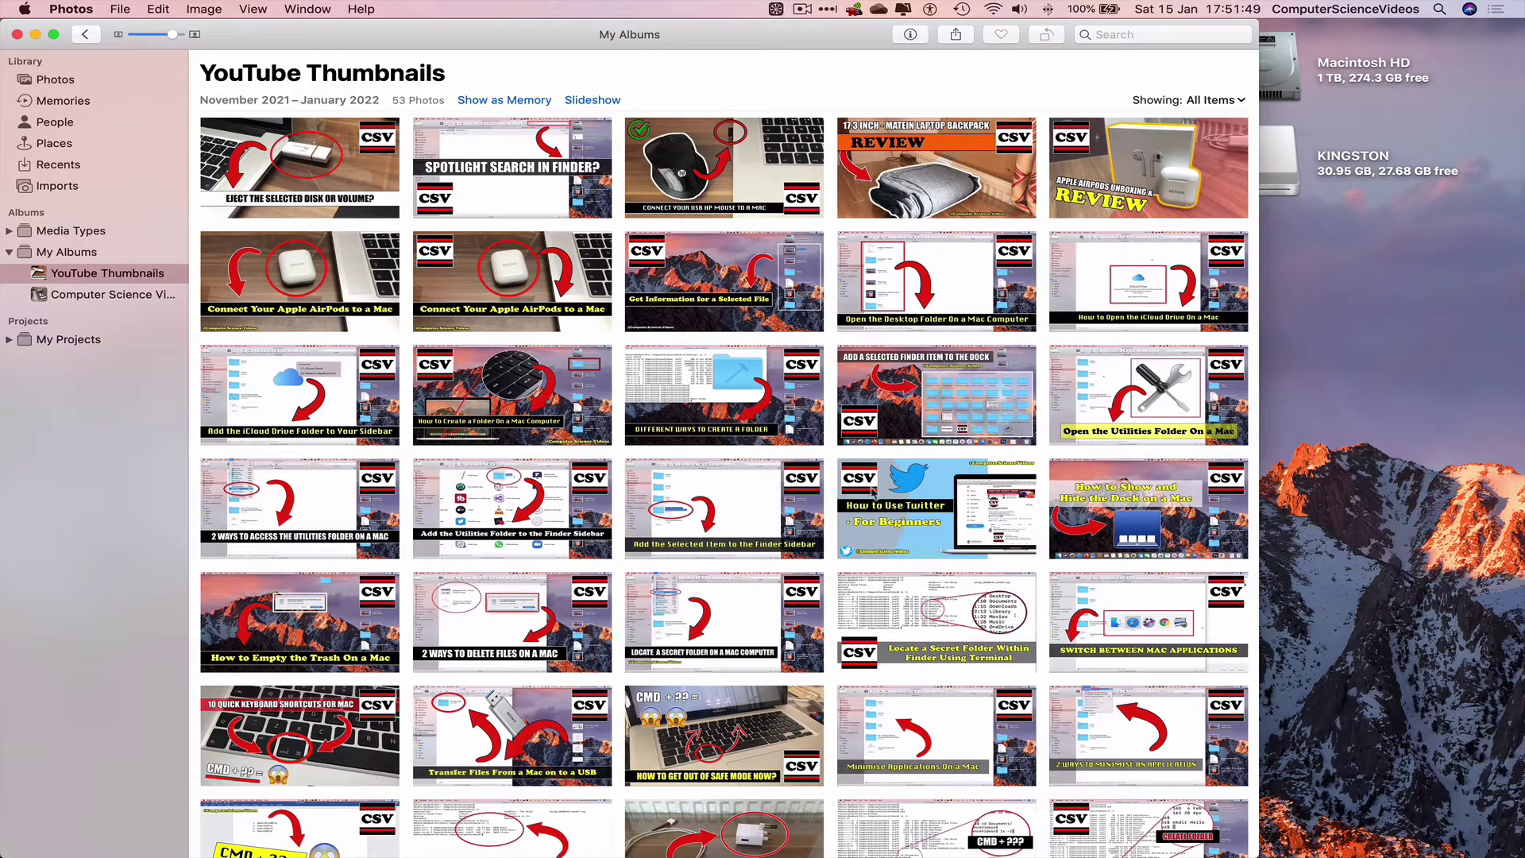
{"action": "mouse_move", "coordinate": [723, 165]}
{"action": "mouse_move", "coordinate": [67, 252]}
{"action": "left_click_drag", "start_coordinate": [66, 275], "coordinate": [1348, 324]}
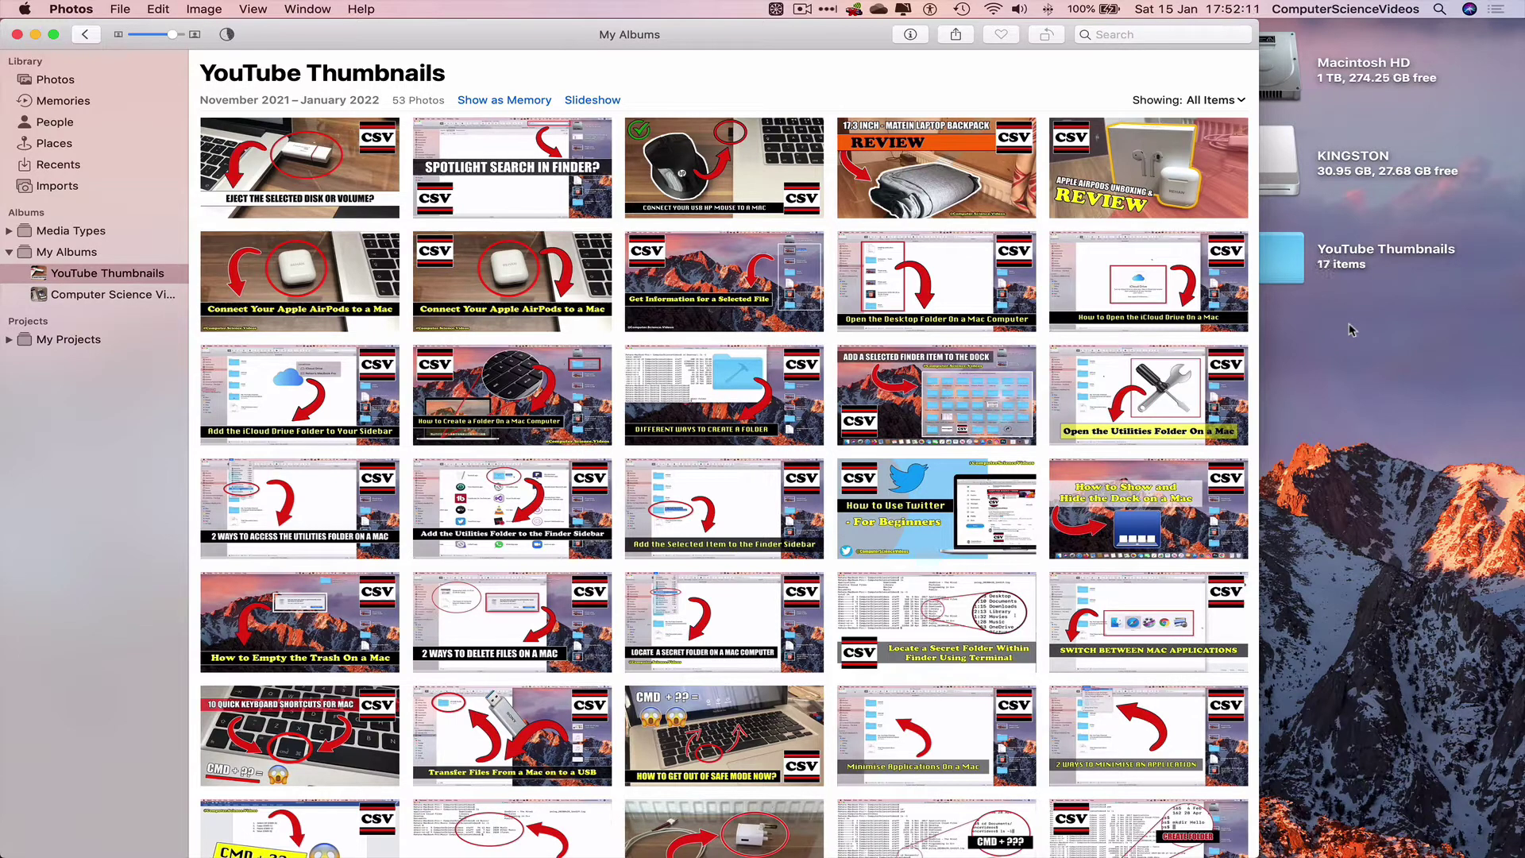
{"action": "left_click", "coordinate": [1377, 265]}
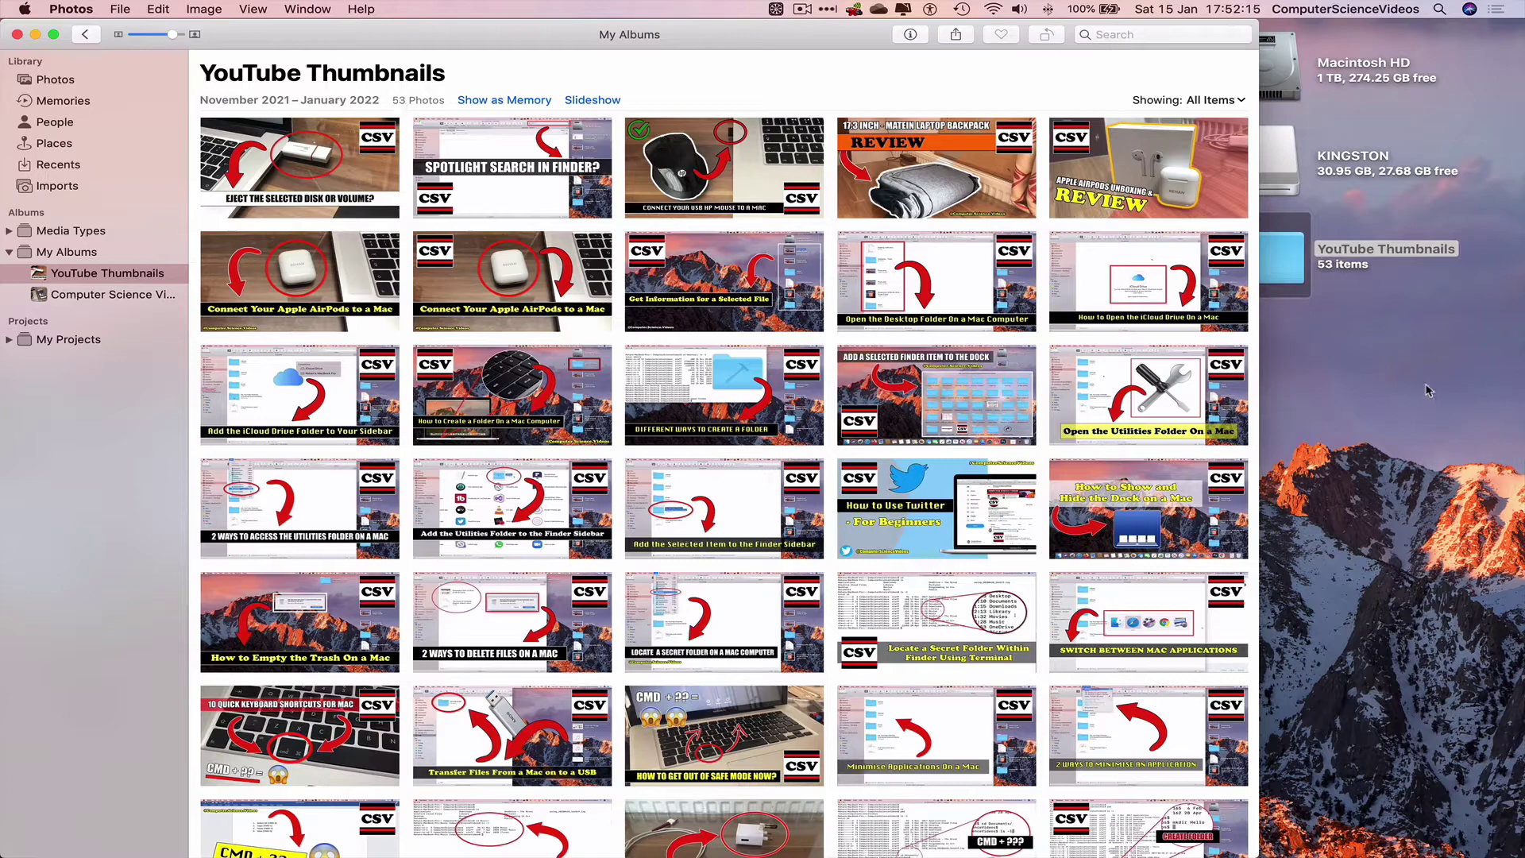
- Return focus to the desktop and minimise the Photos window
{"action": "left_click", "coordinate": [1432, 334]}
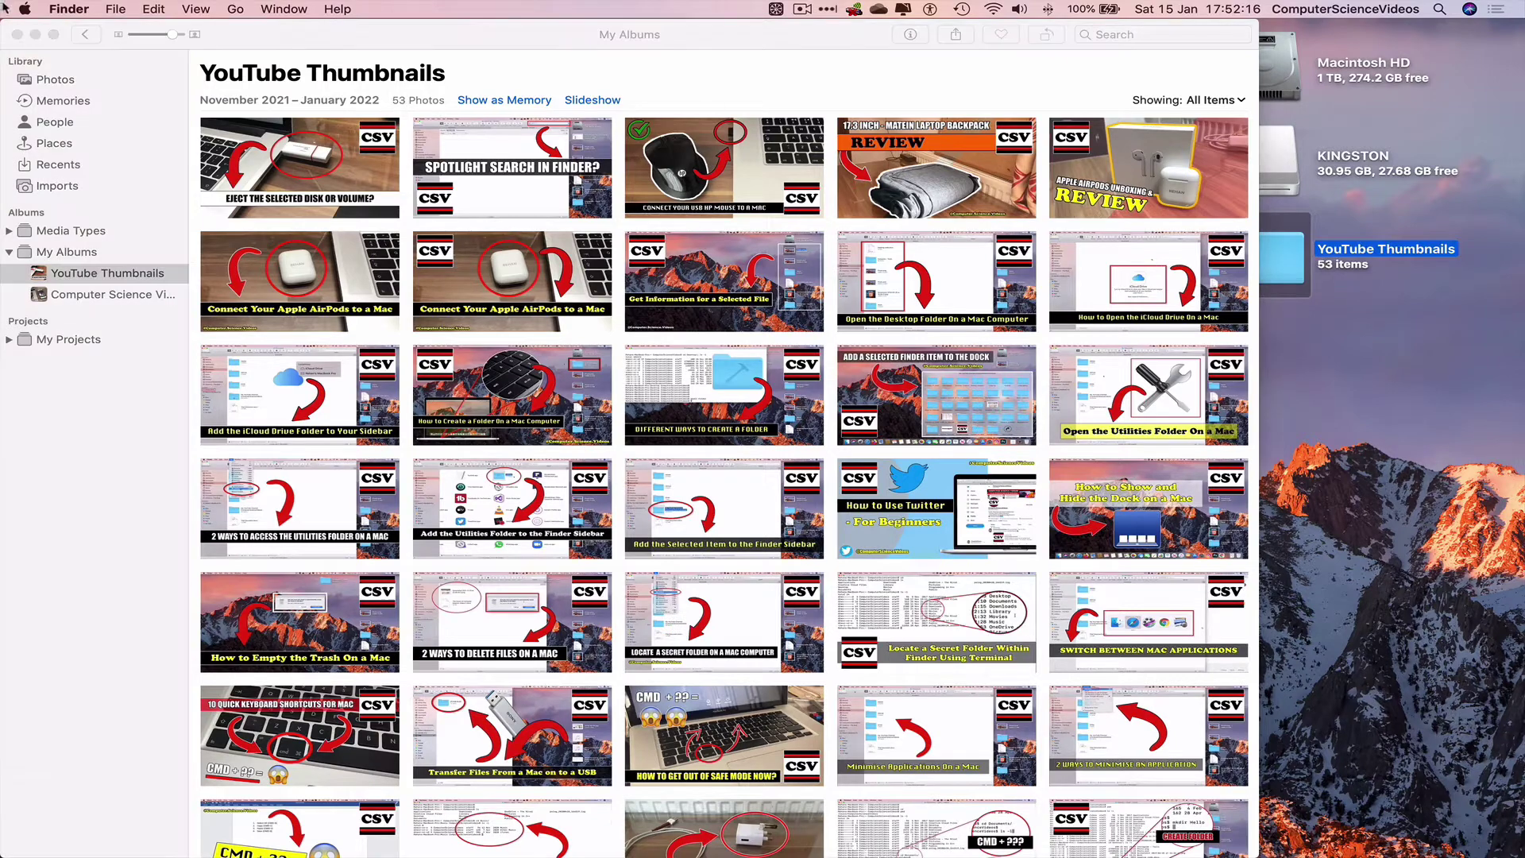
{"action": "left_click", "coordinate": [35, 35]}
{"action": "left_click", "coordinate": [36, 34]}
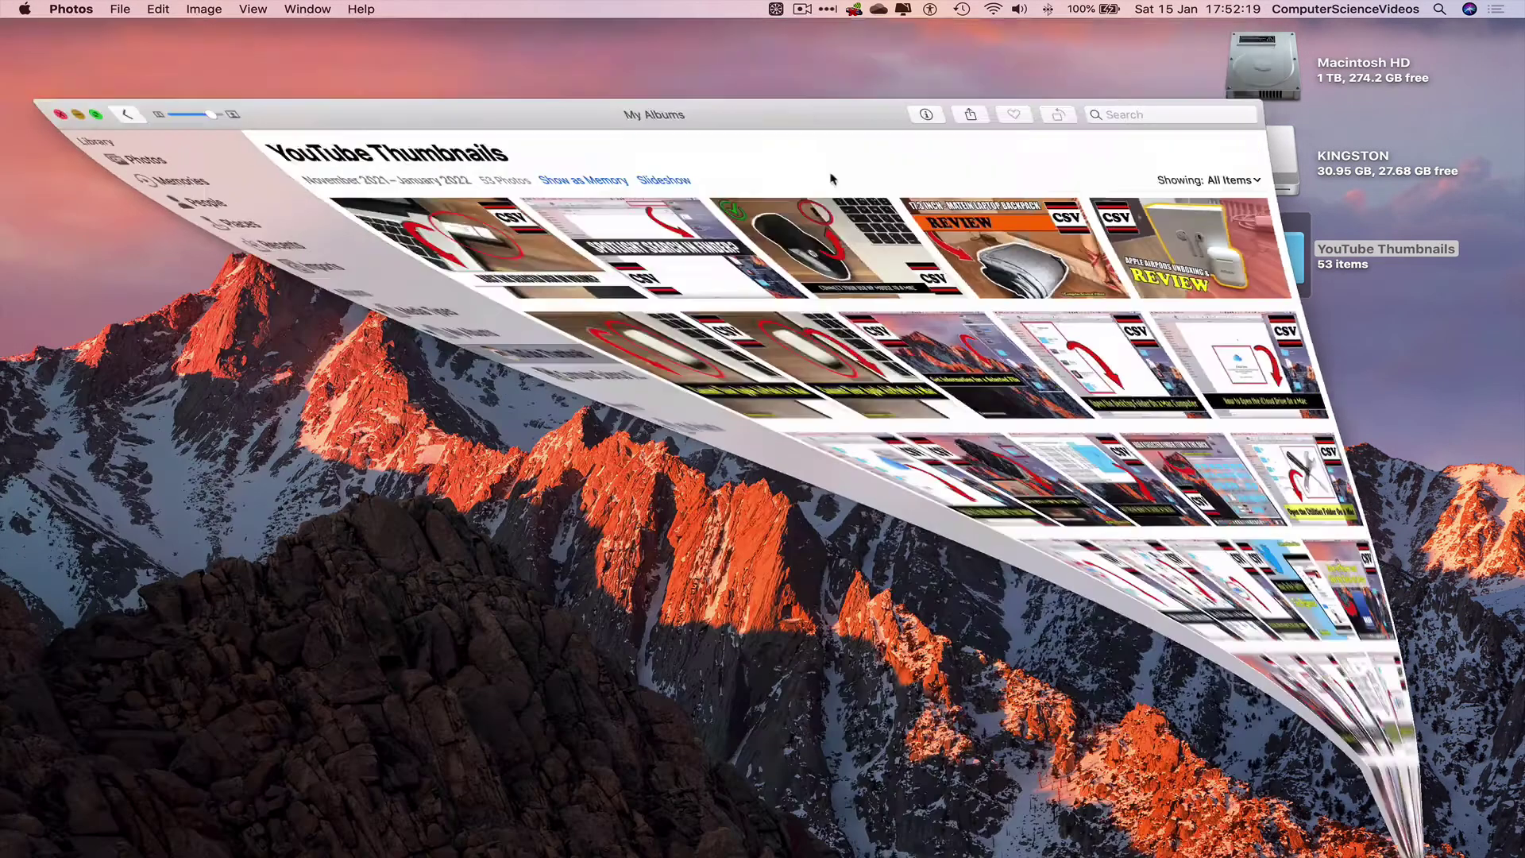
{"action": "left_click", "coordinate": [1349, 361]}
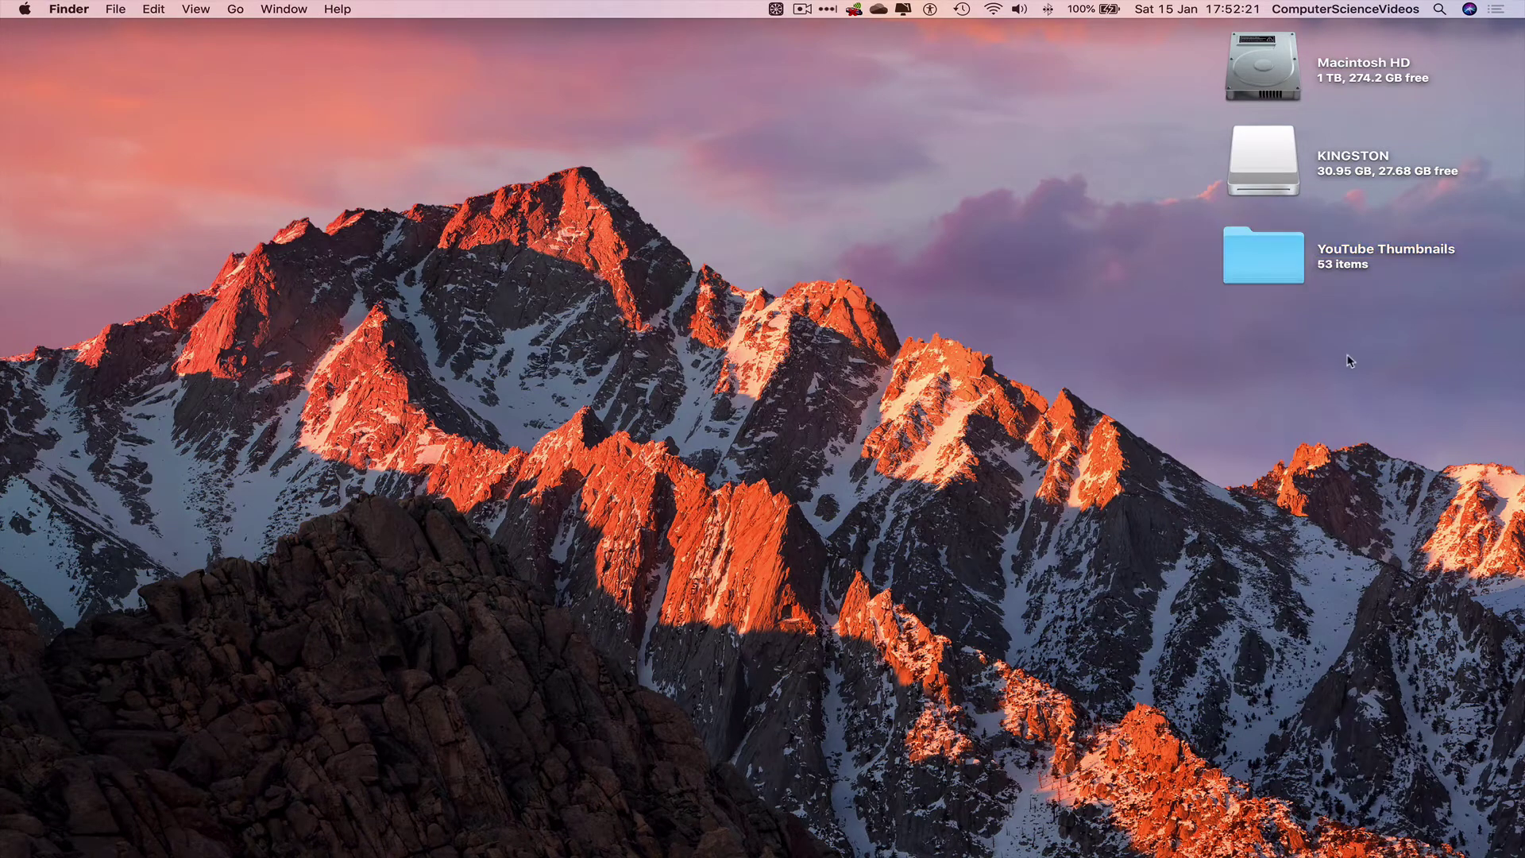
{"action": "double_click", "coordinate": [1277, 272]}
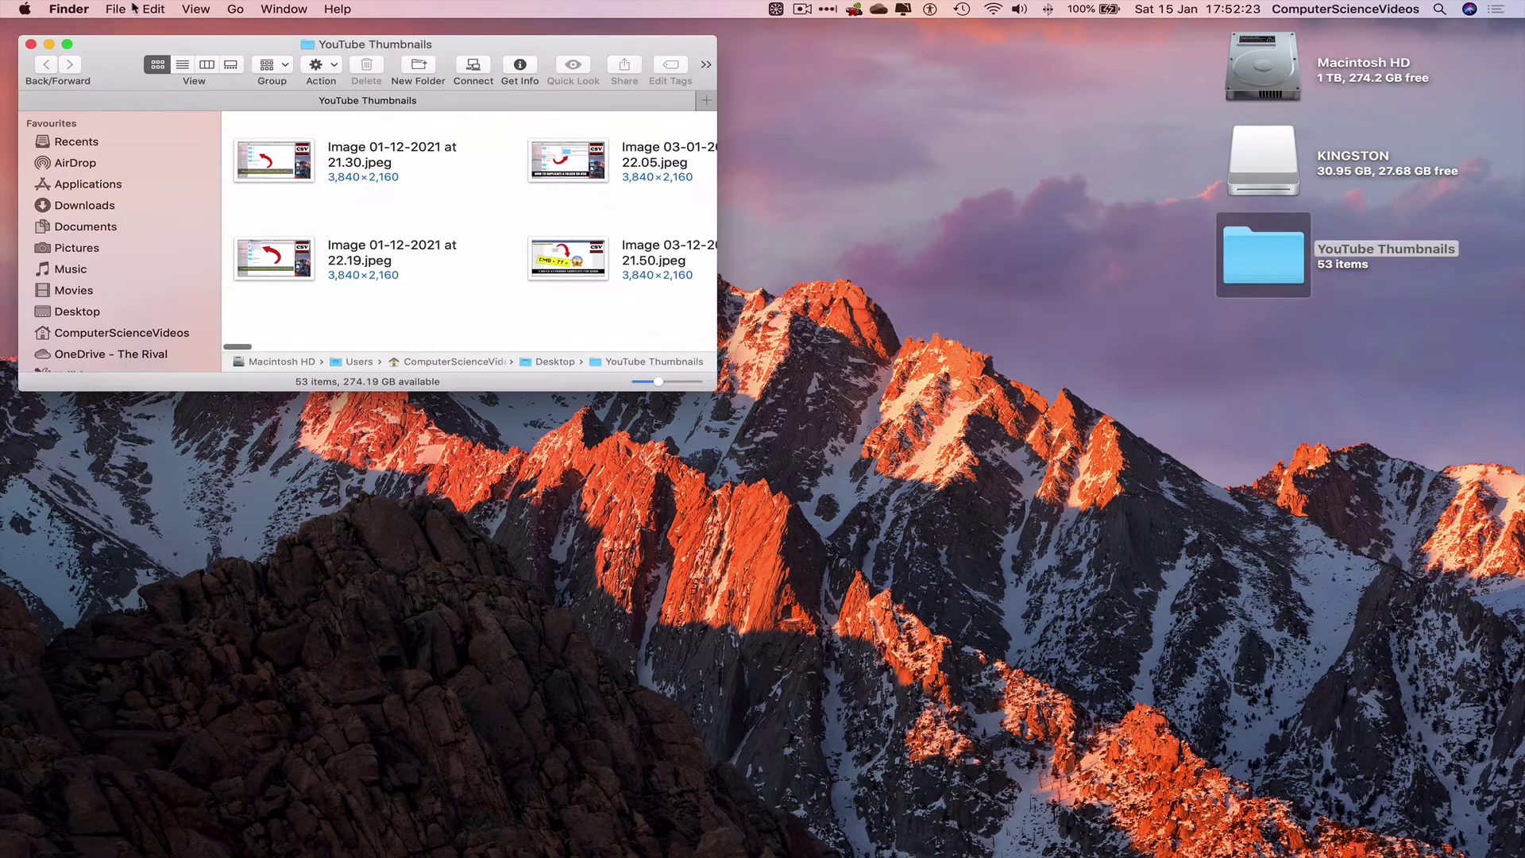
{"action": "left_click_drag", "start_coordinate": [20, 37], "coordinate": [1, 19]}
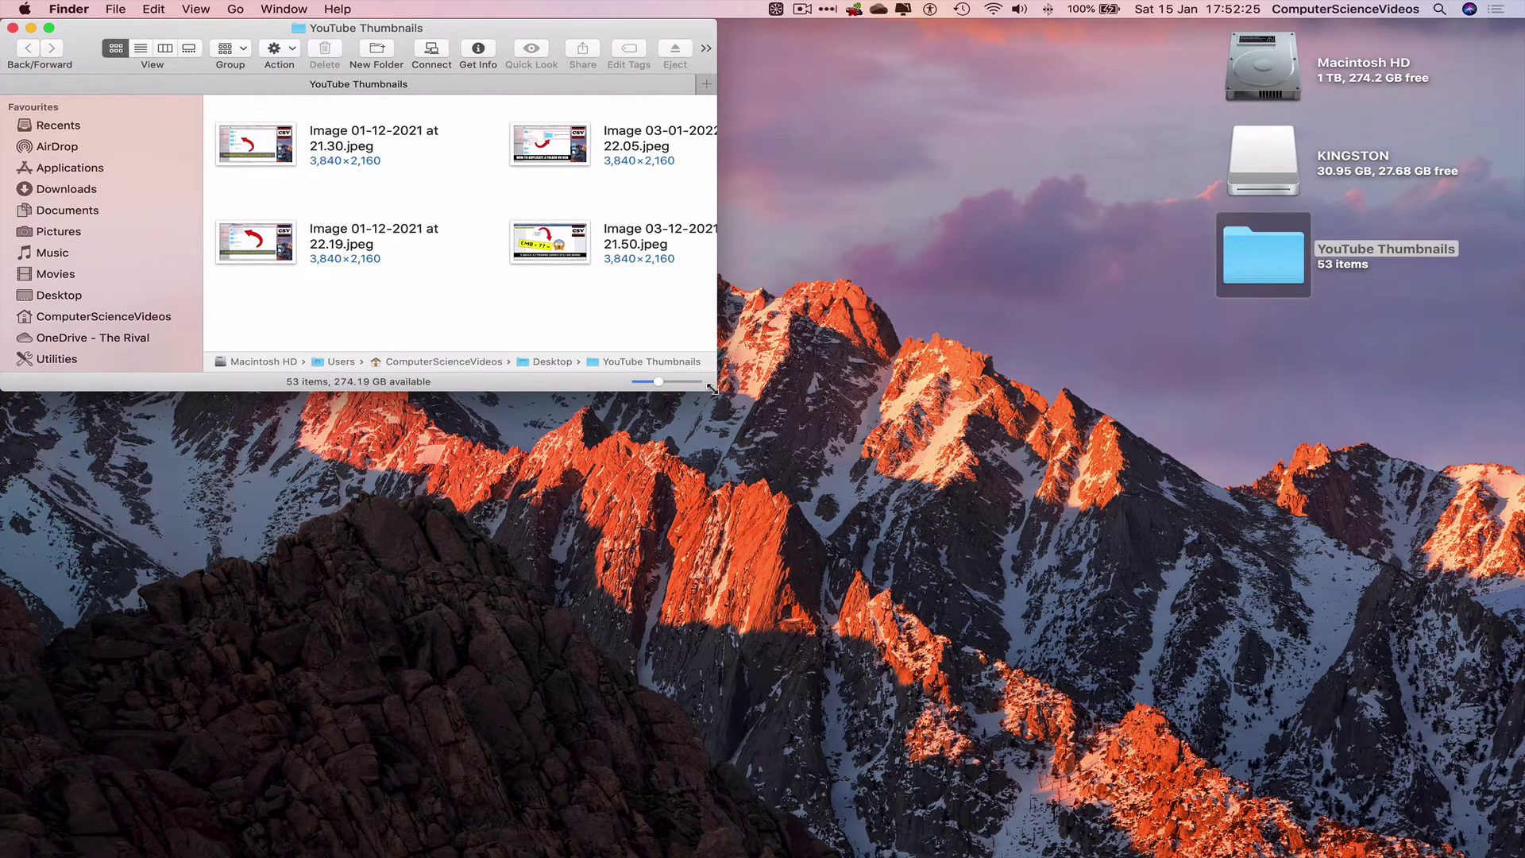
{"action": "left_click_drag", "start_coordinate": [711, 388], "coordinate": [1166, 855]}
{"action": "scroll", "coordinate": [1033, 492], "scroll_direction": "right", "scroll_amount": 3}
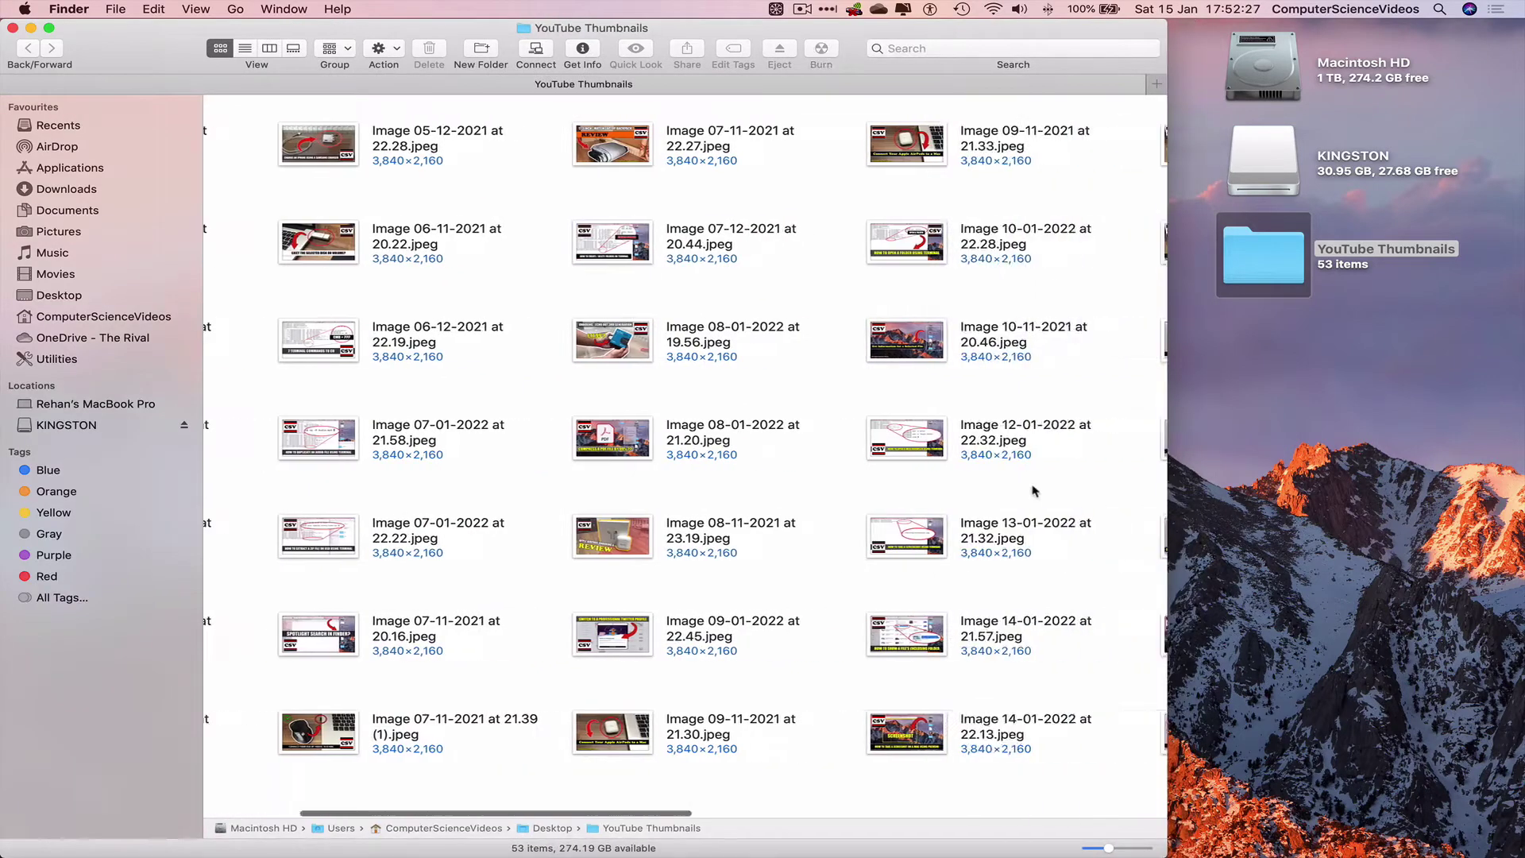
{"action": "scroll", "coordinate": [1034, 491], "scroll_direction": "right", "scroll_amount": 3}
{"action": "scroll", "coordinate": [1026, 487], "scroll_direction": "right", "scroll_amount": 3}
{"action": "scroll", "coordinate": [1022, 487], "scroll_direction": "right", "scroll_amount": 3}
{"action": "scroll", "coordinate": [1014, 484], "scroll_direction": "right", "scroll_amount": 3}
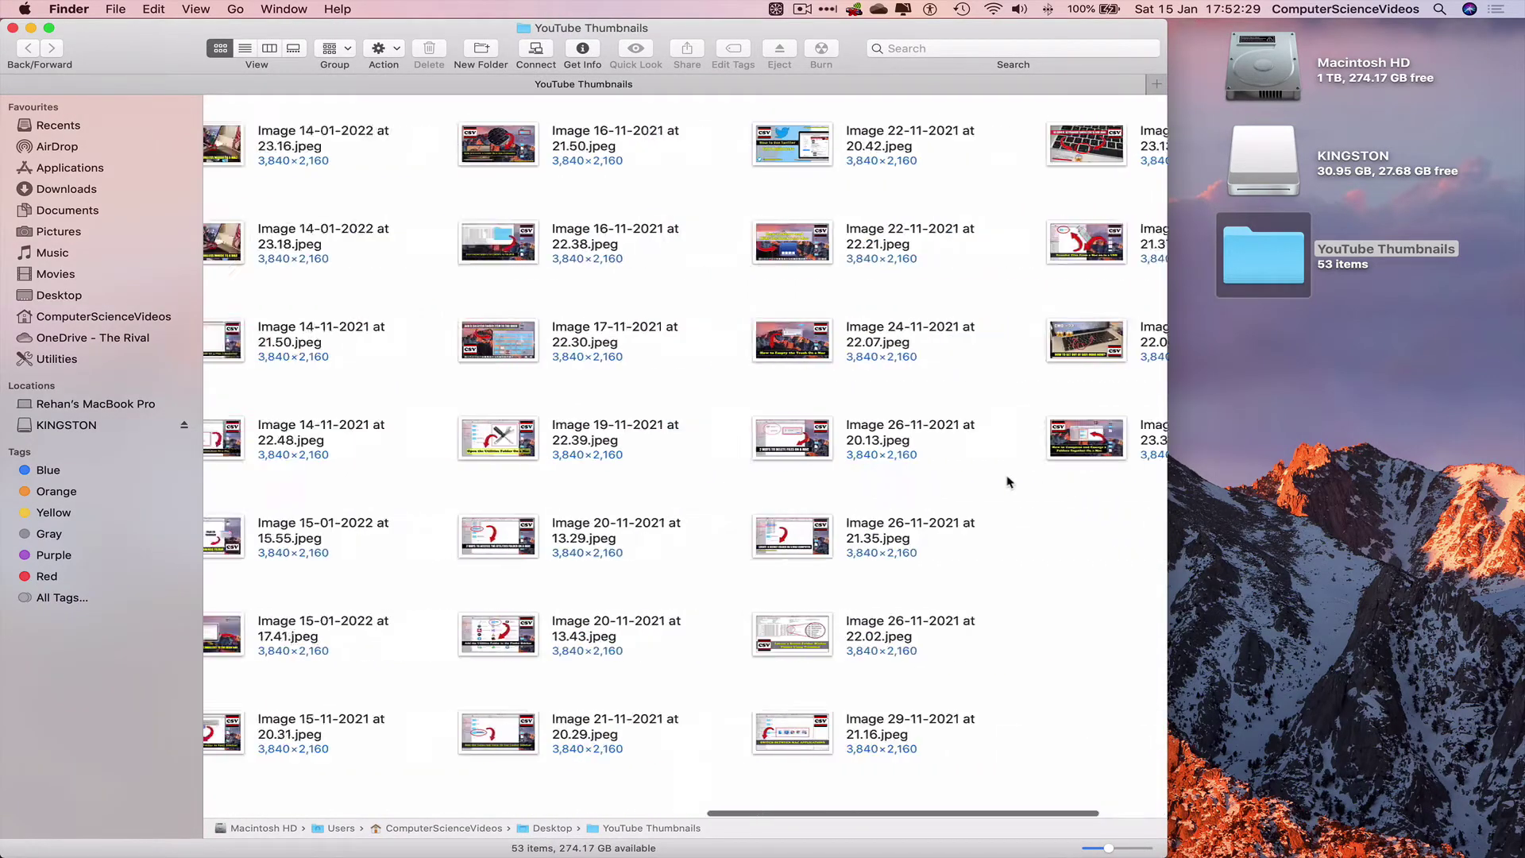
{"action": "scroll", "coordinate": [1007, 483], "scroll_direction": "left", "scroll_amount": 5}
{"action": "scroll", "coordinate": [1006, 489], "scroll_direction": "left", "scroll_amount": 3}
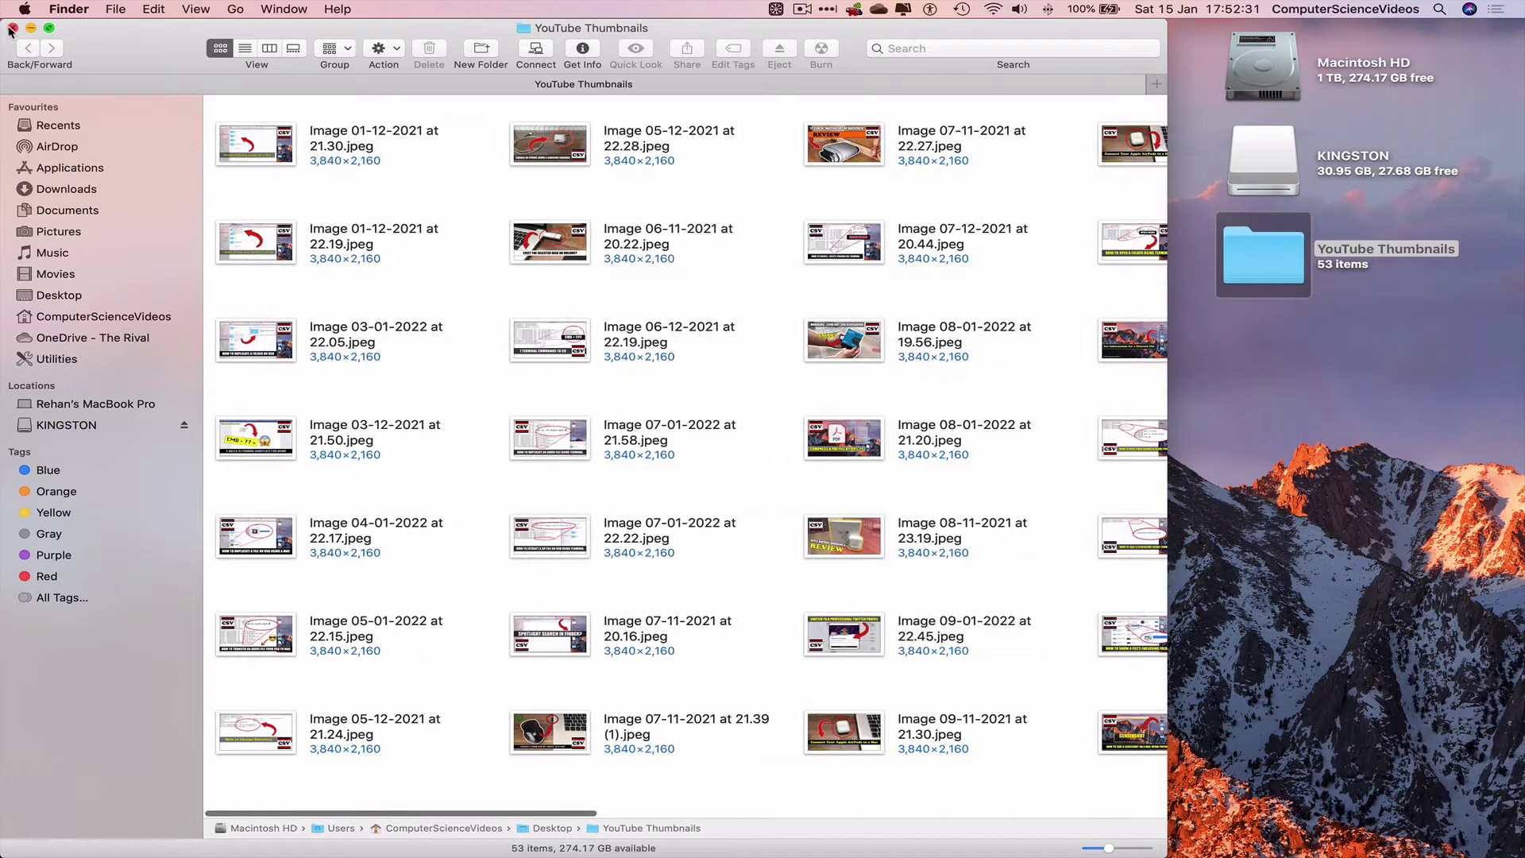
{"action": "left_click", "coordinate": [15, 28]}
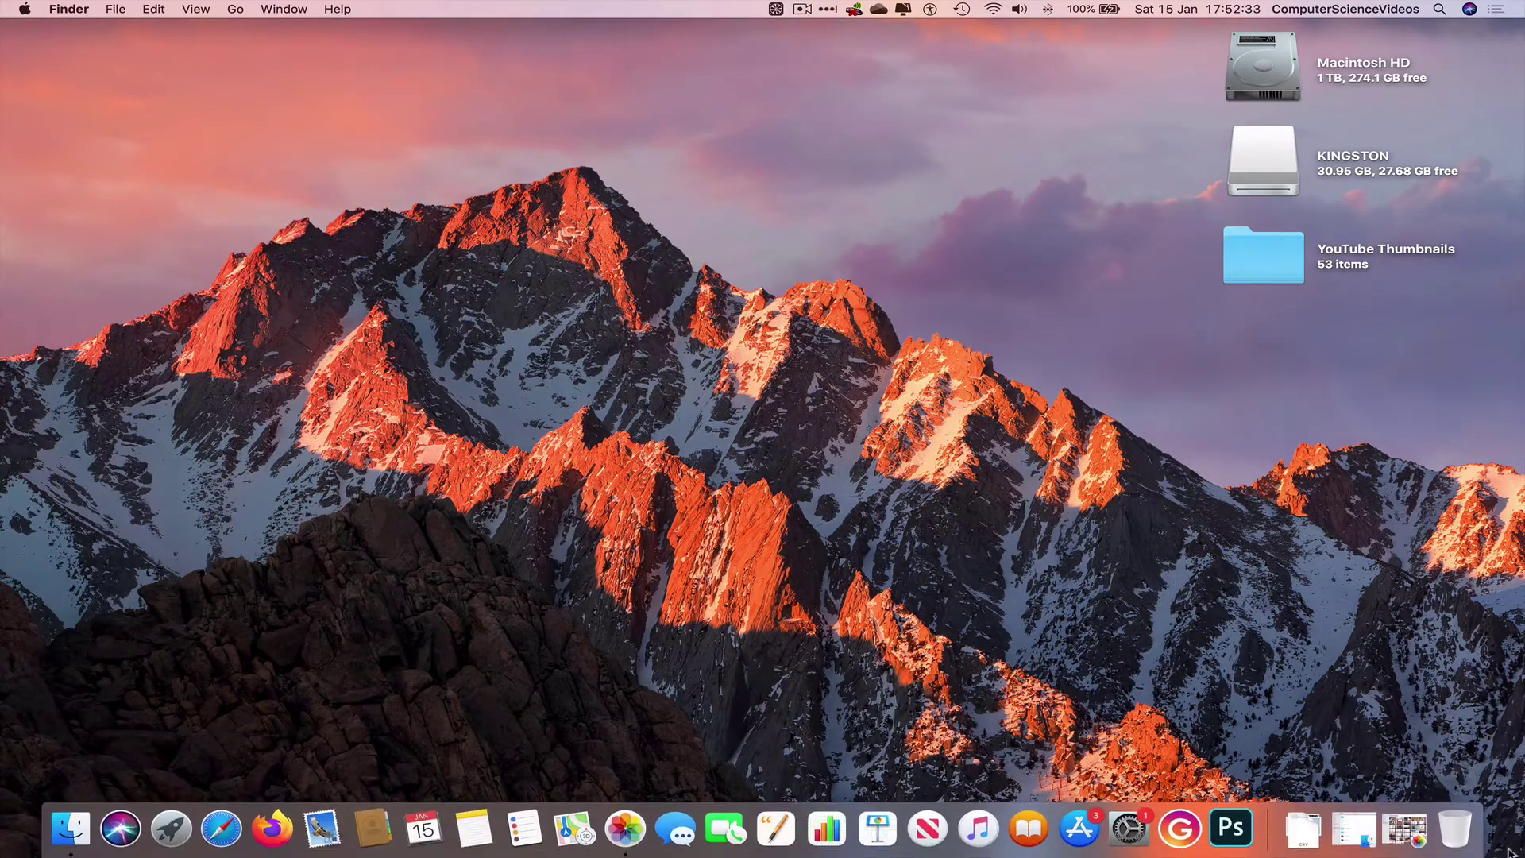
- Restore the KINGSTON window and copy the YouTube Thumbnails folder from the desktop
{"action": "left_click", "coordinate": [1354, 834]}
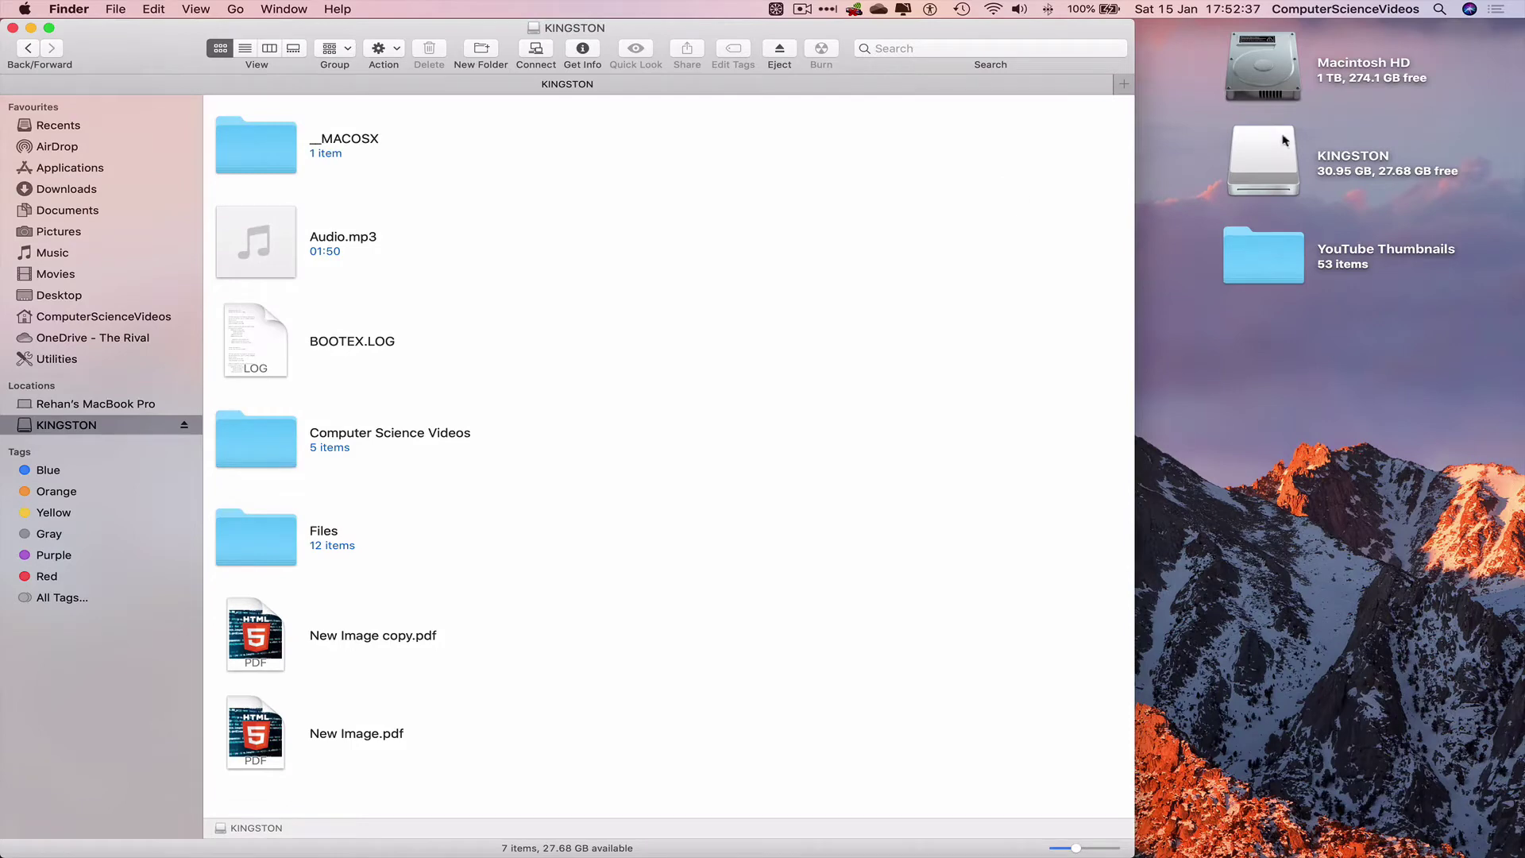
{"action": "right_click", "coordinate": [1260, 251]}
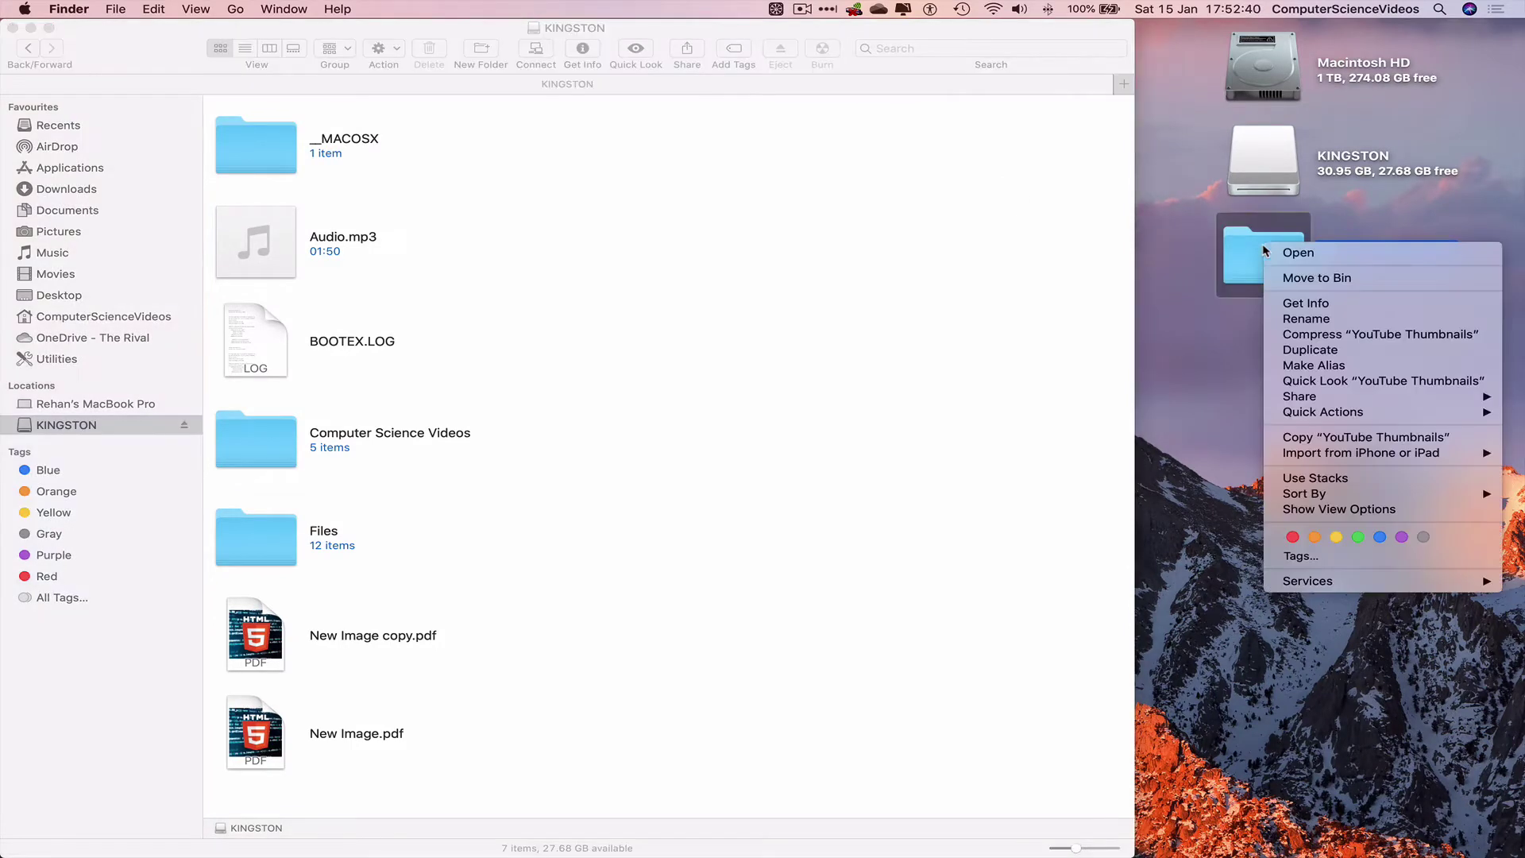
{"action": "left_click", "coordinate": [1302, 437]}
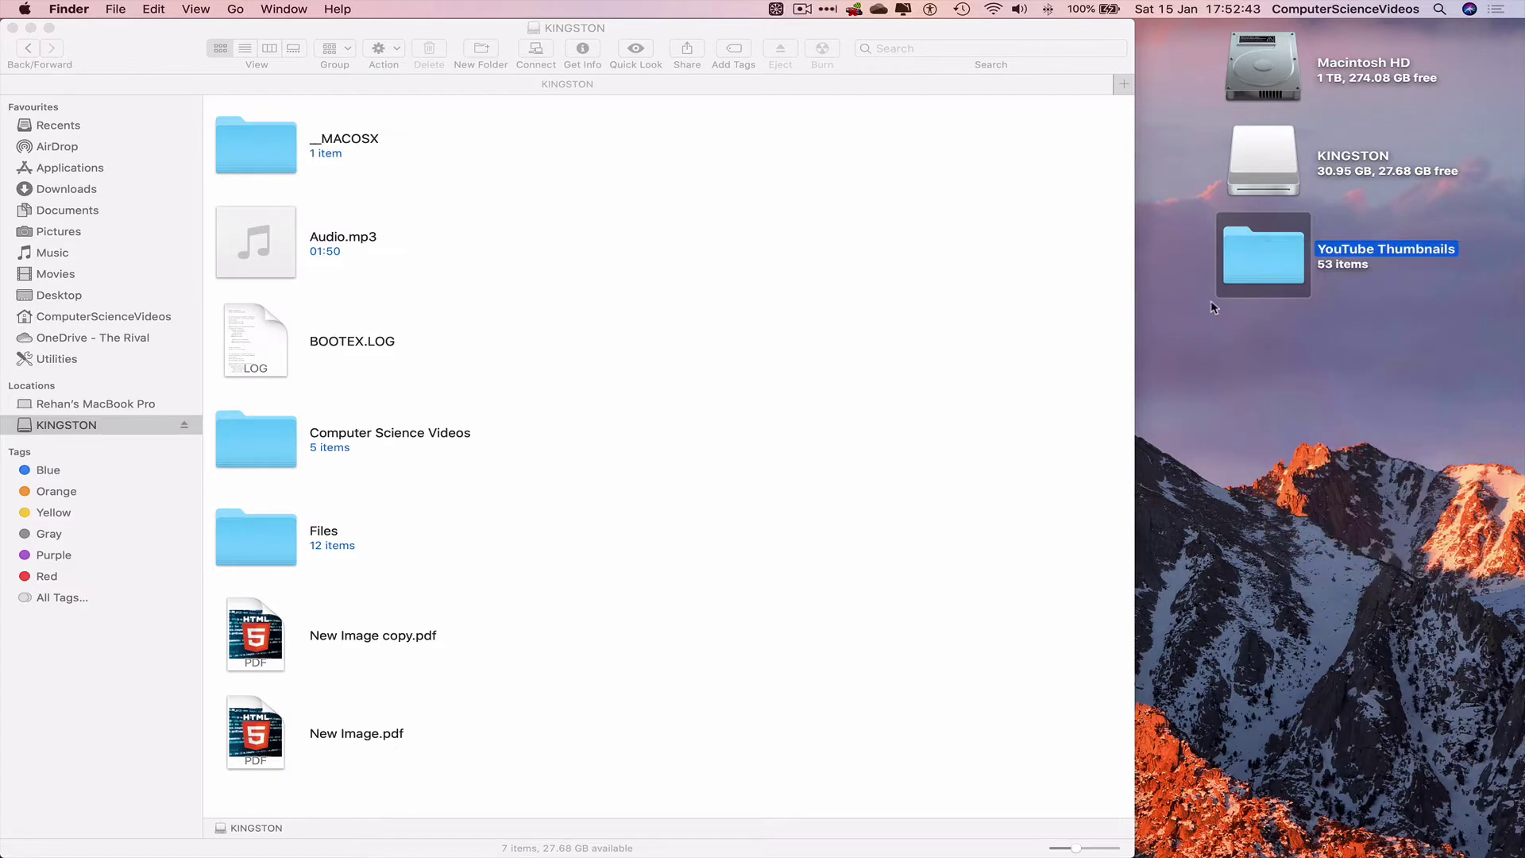
- Paste the copied YouTube Thumbnails folder into the KINGSTON drive
{"action": "left_click", "coordinate": [943, 260]}
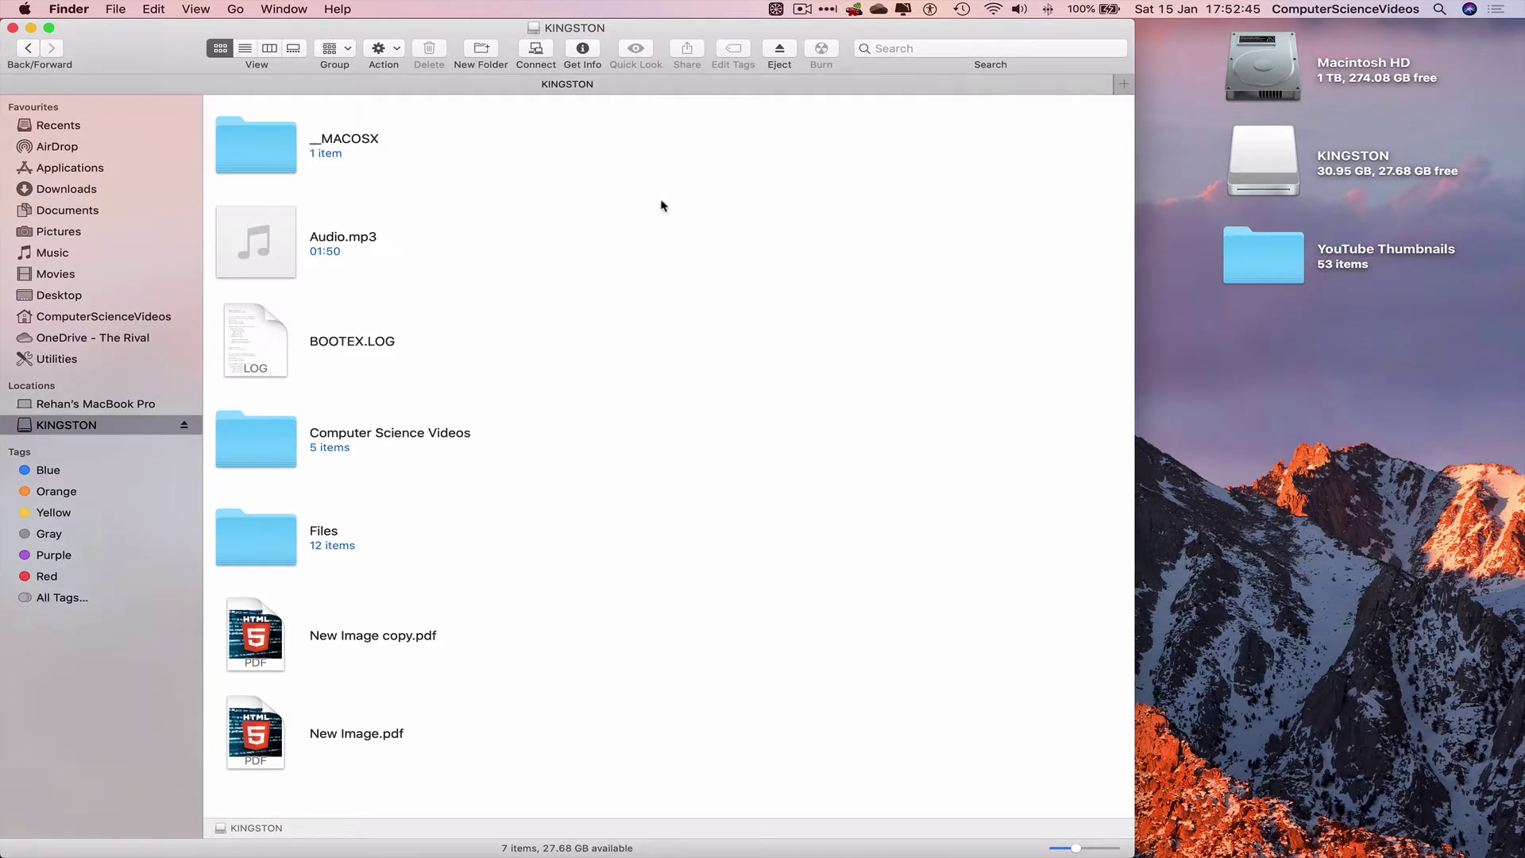
{"action": "right_click", "coordinate": [666, 174]}
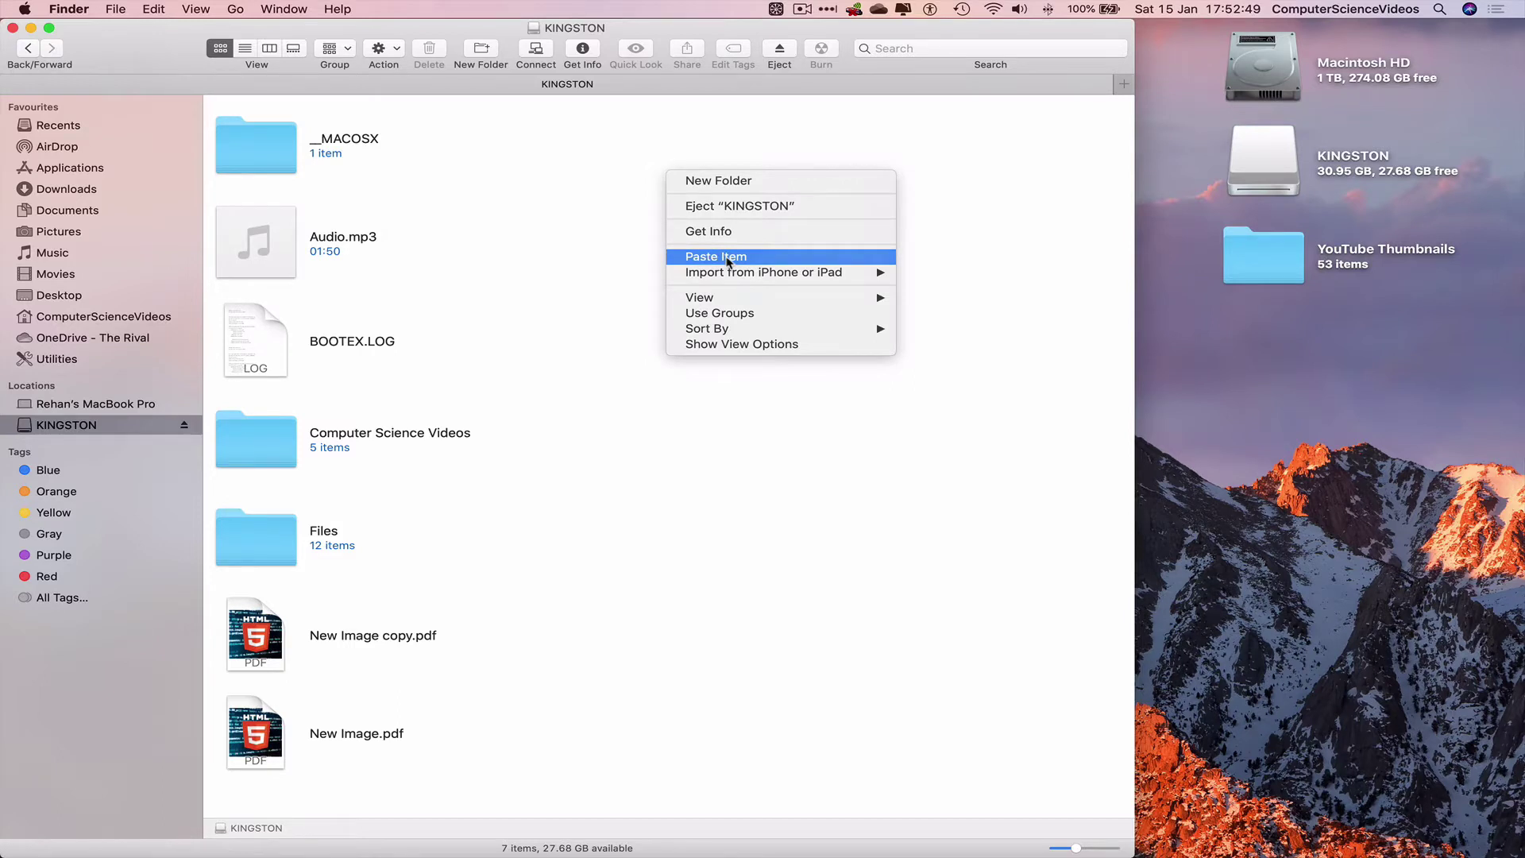
{"action": "left_click", "coordinate": [727, 261]}
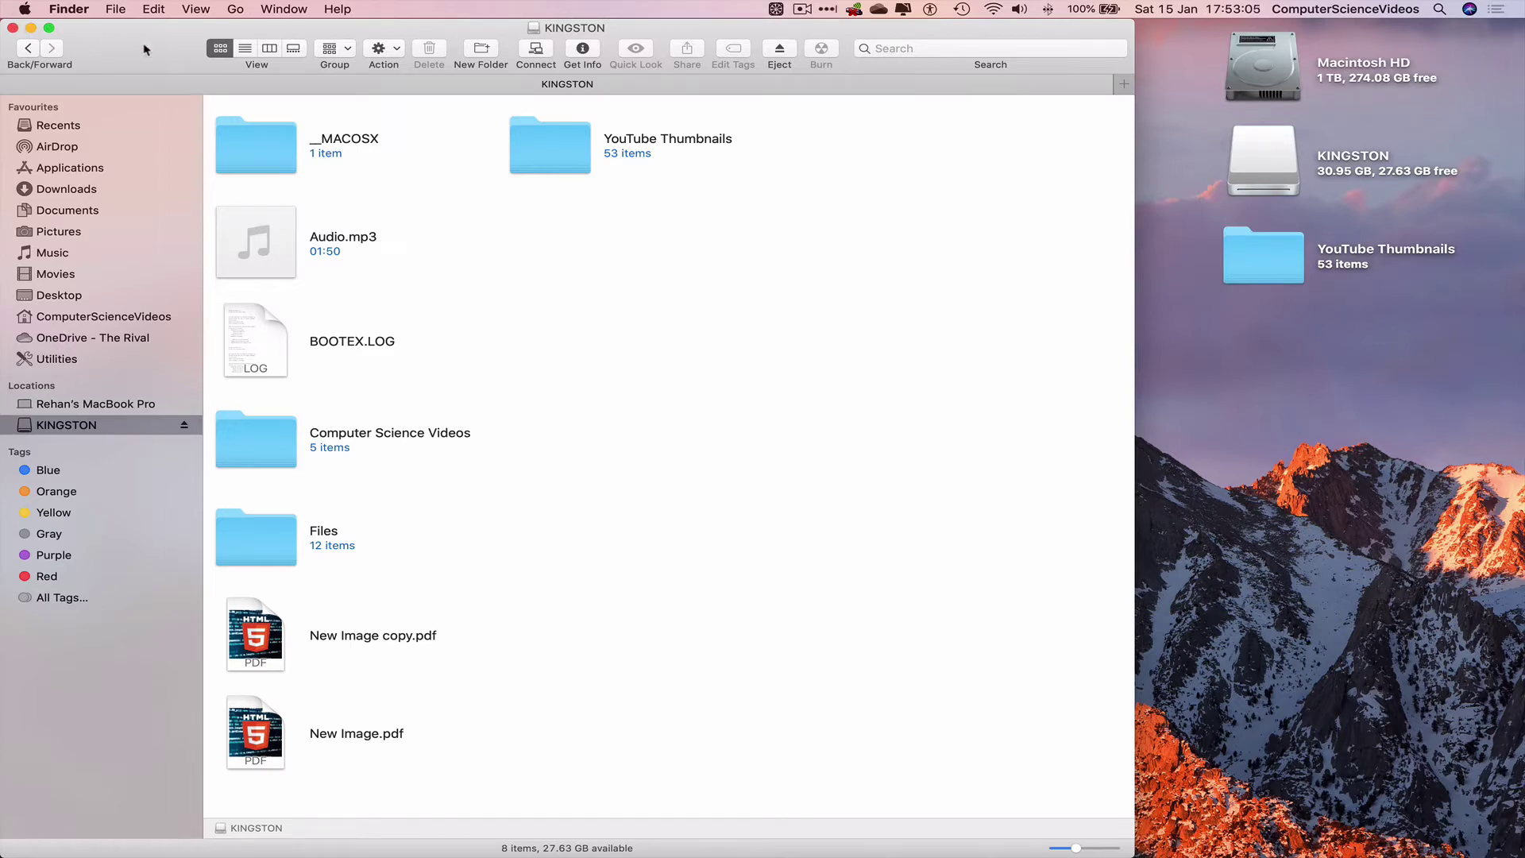
- Close the KINGSTON window and quit Photos
{"action": "left_click", "coordinate": [12, 28]}
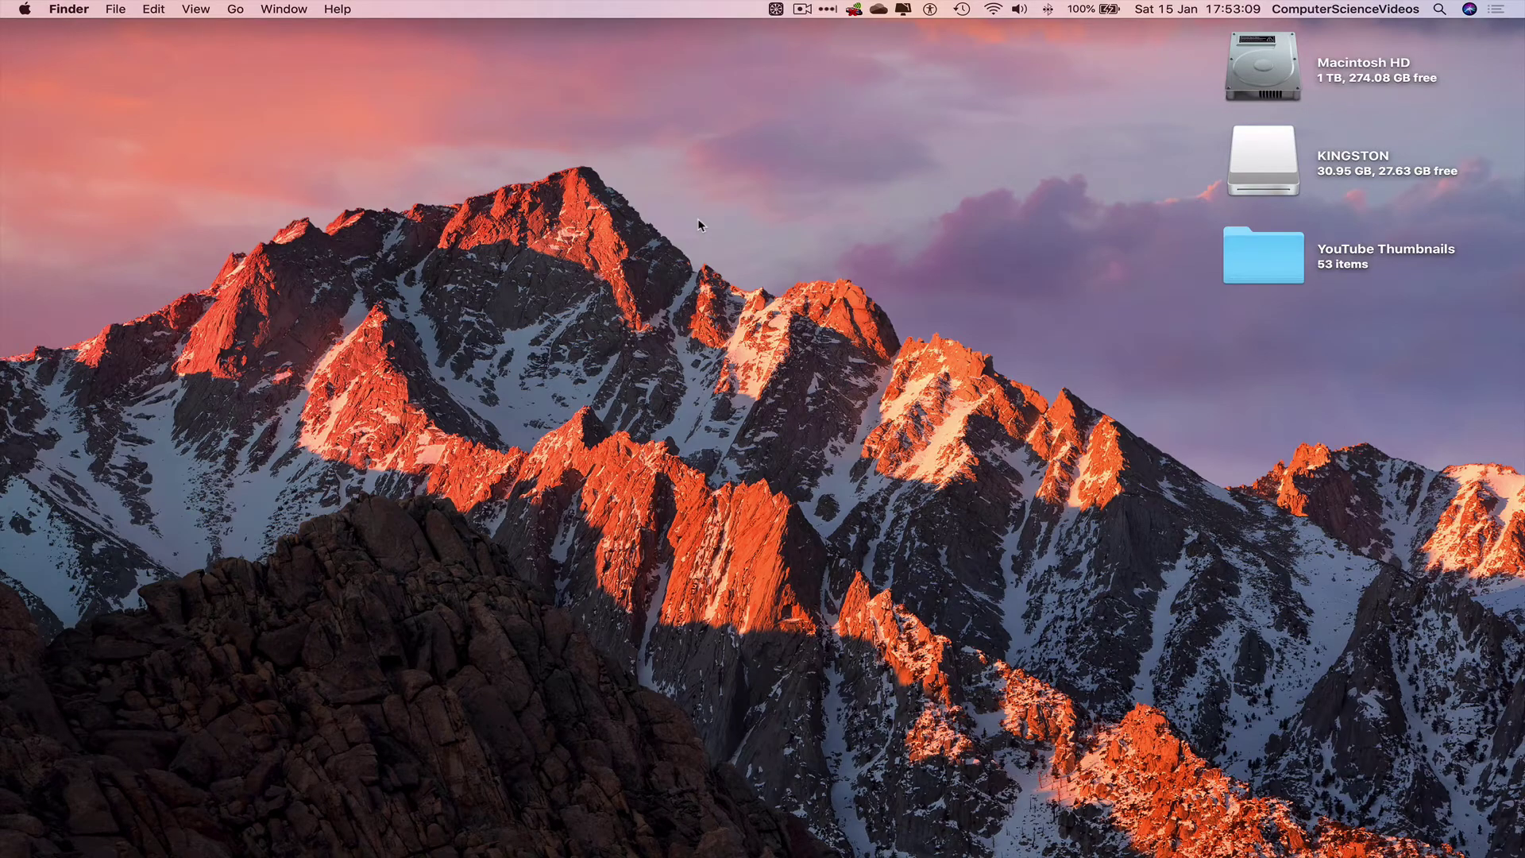
{"action": "mouse_move", "coordinate": [763, 854]}
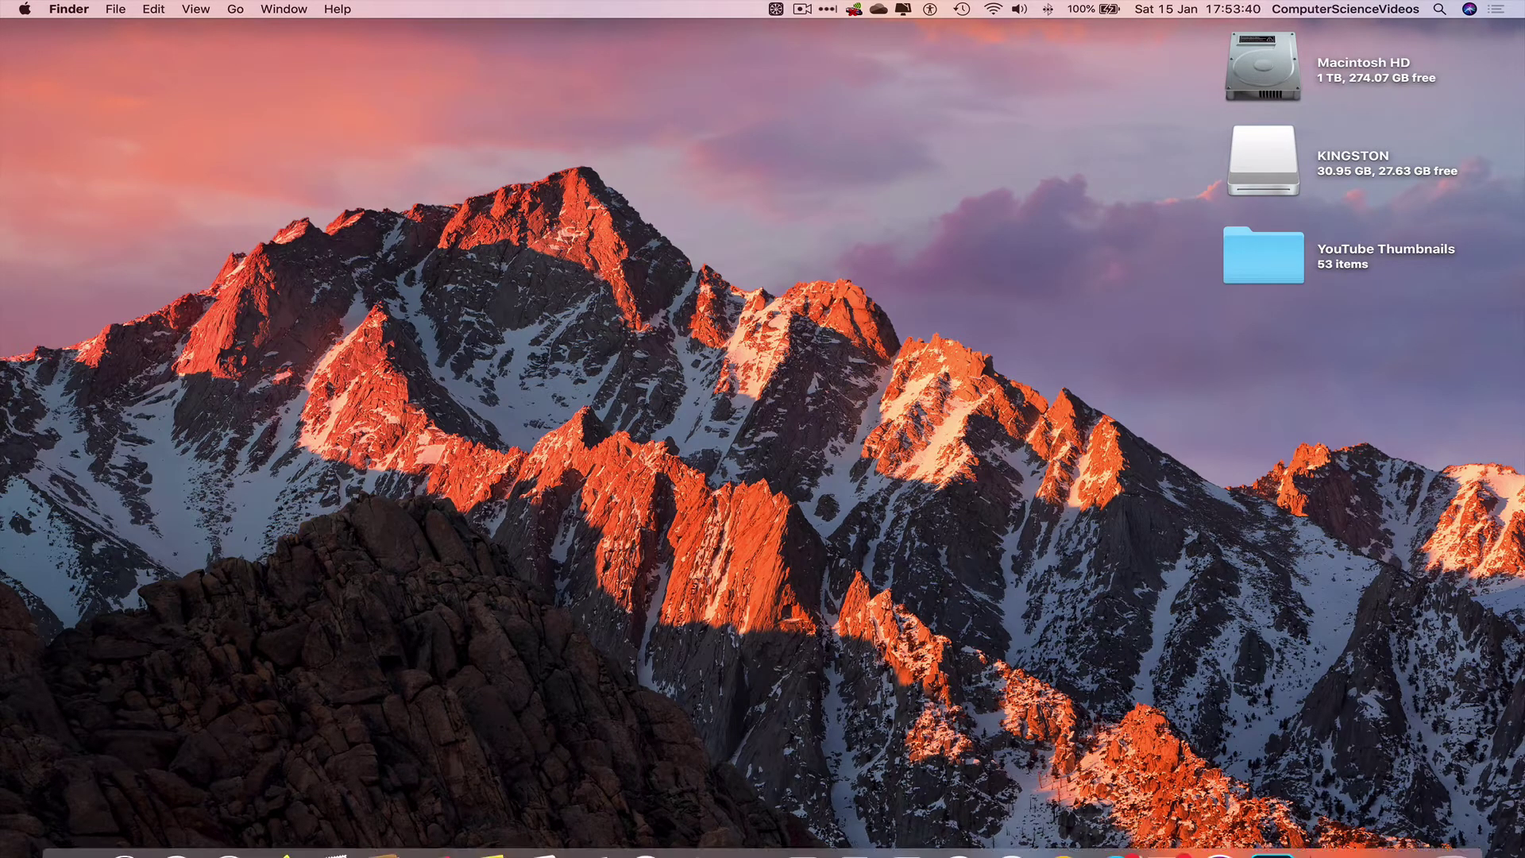
{"action": "left_click", "coordinate": [1391, 840]}
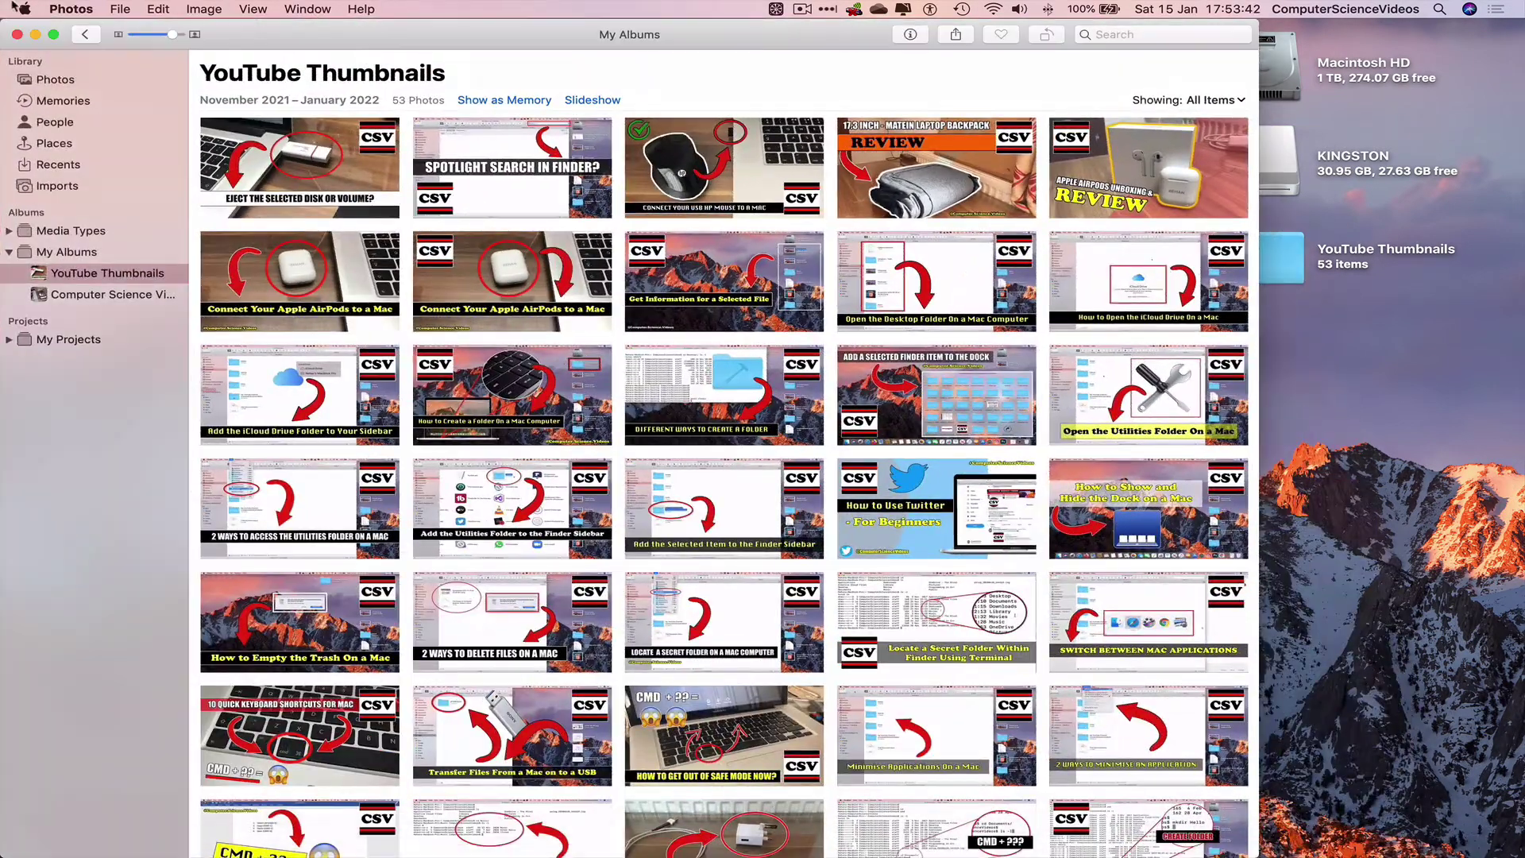
{"action": "left_click", "coordinate": [70, 8]}
{"action": "left_click", "coordinate": [89, 160]}
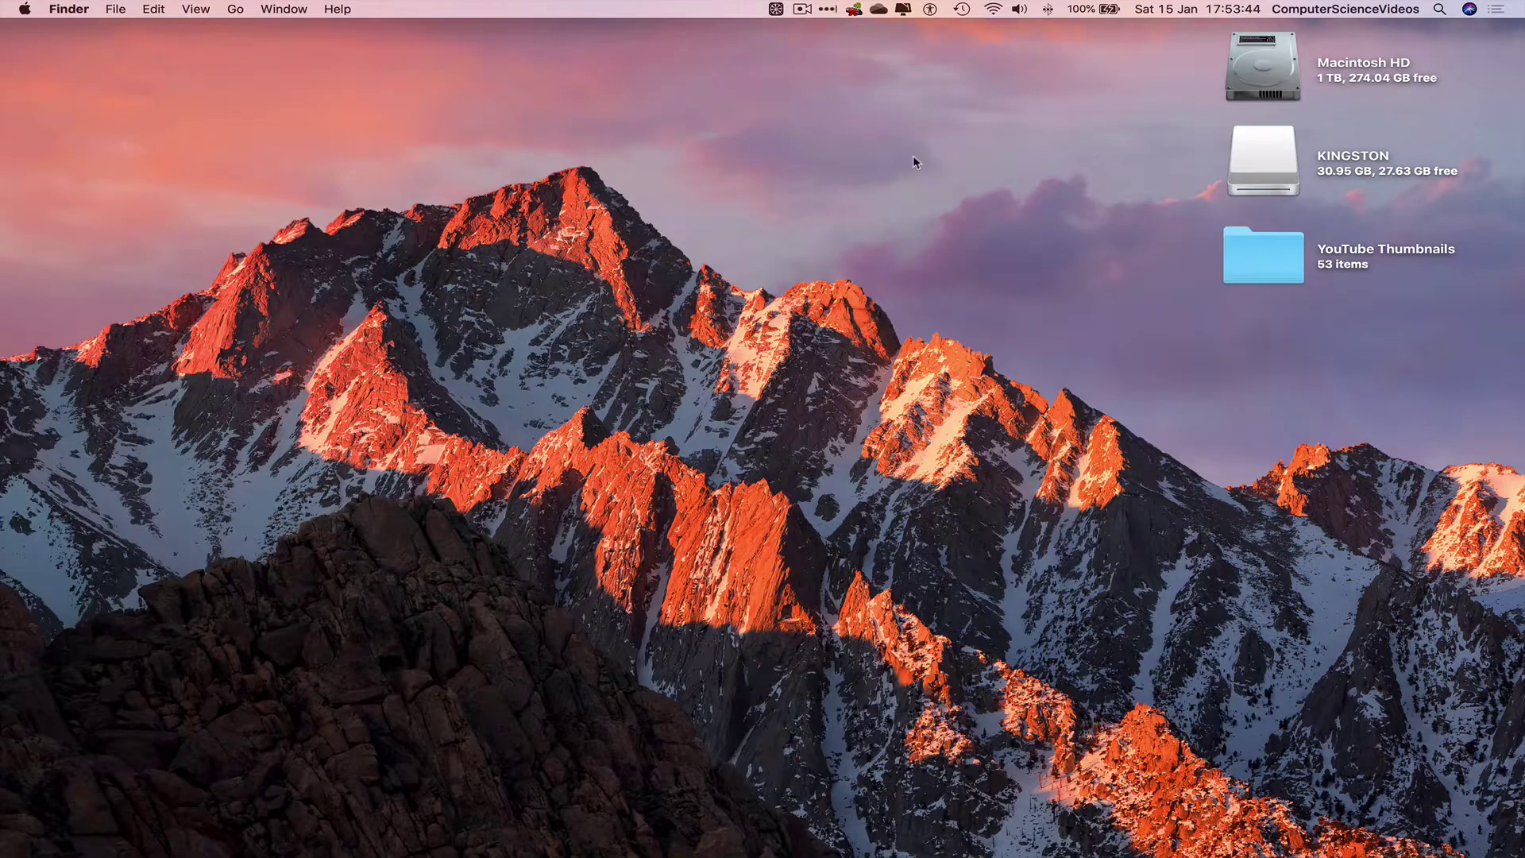
- Eject the KINGSTON drive from the desktop
{"action": "right_click", "coordinate": [1263, 165]}
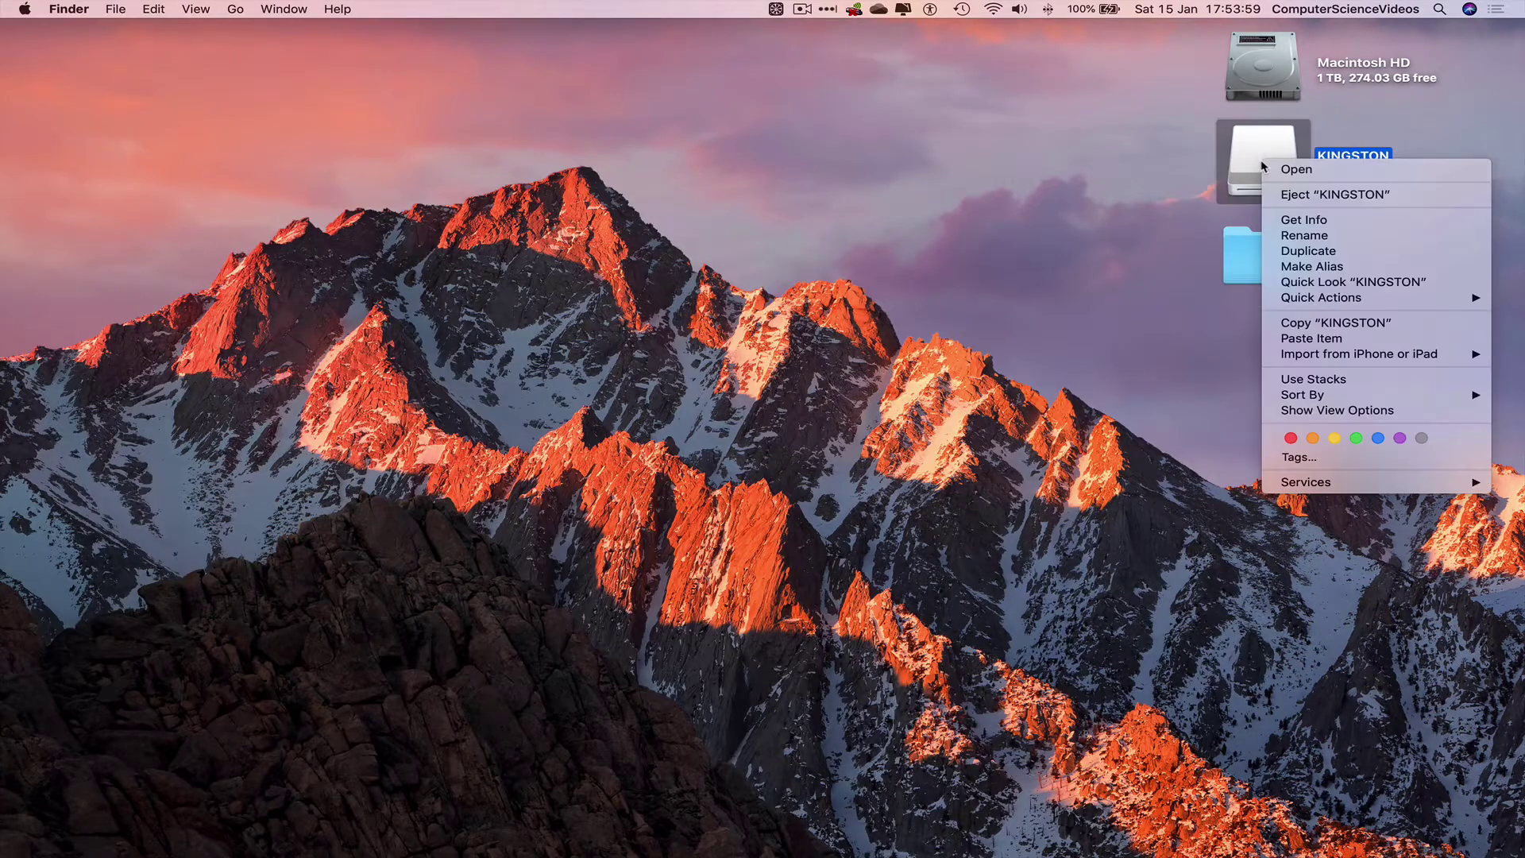
{"action": "left_click", "coordinate": [1290, 195]}
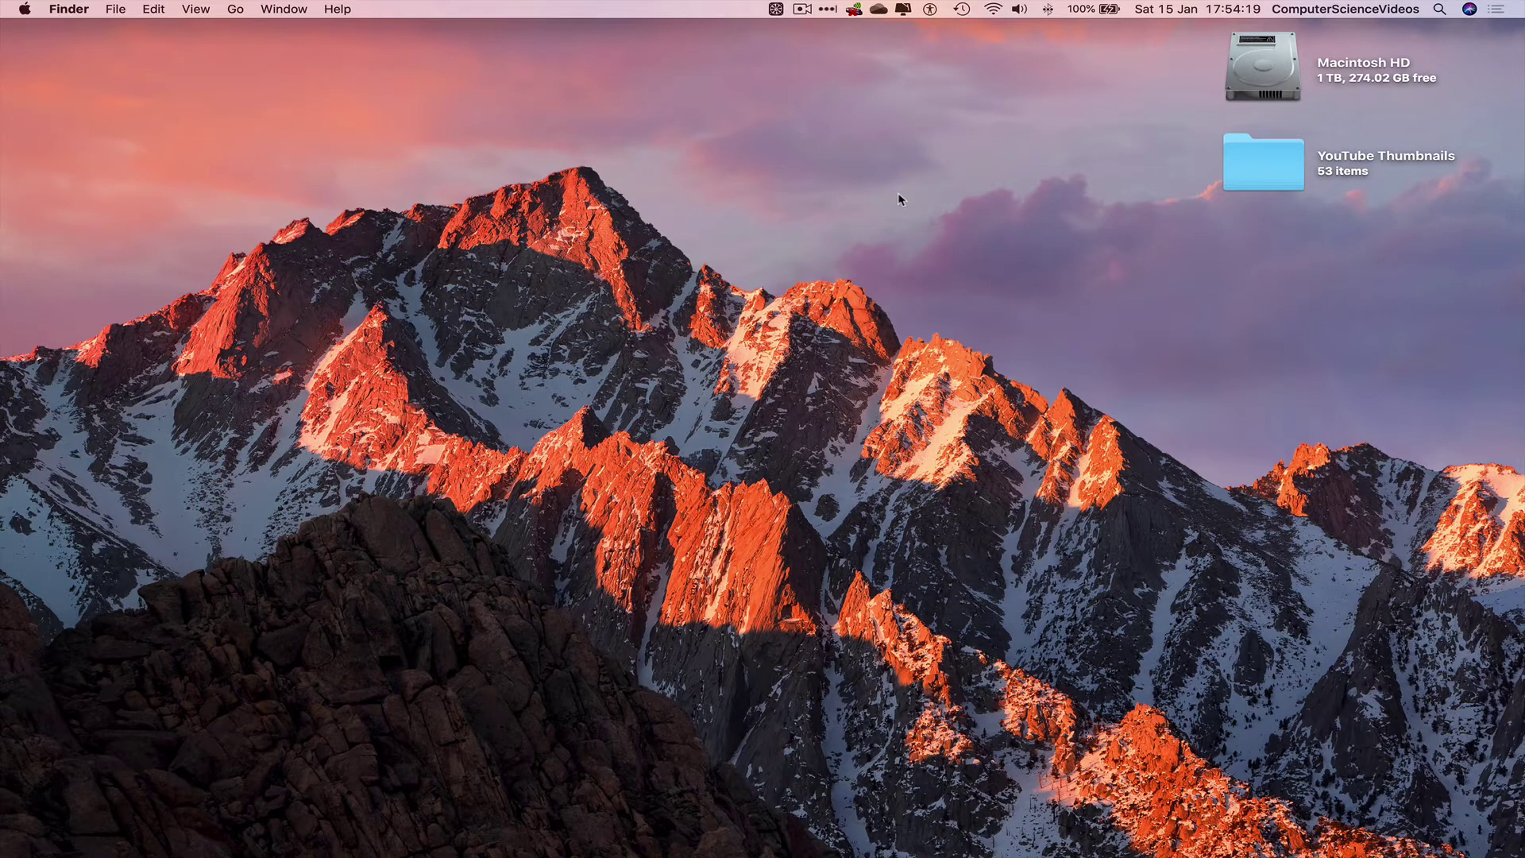
{"action": "double_click", "coordinate": [1257, 159]}
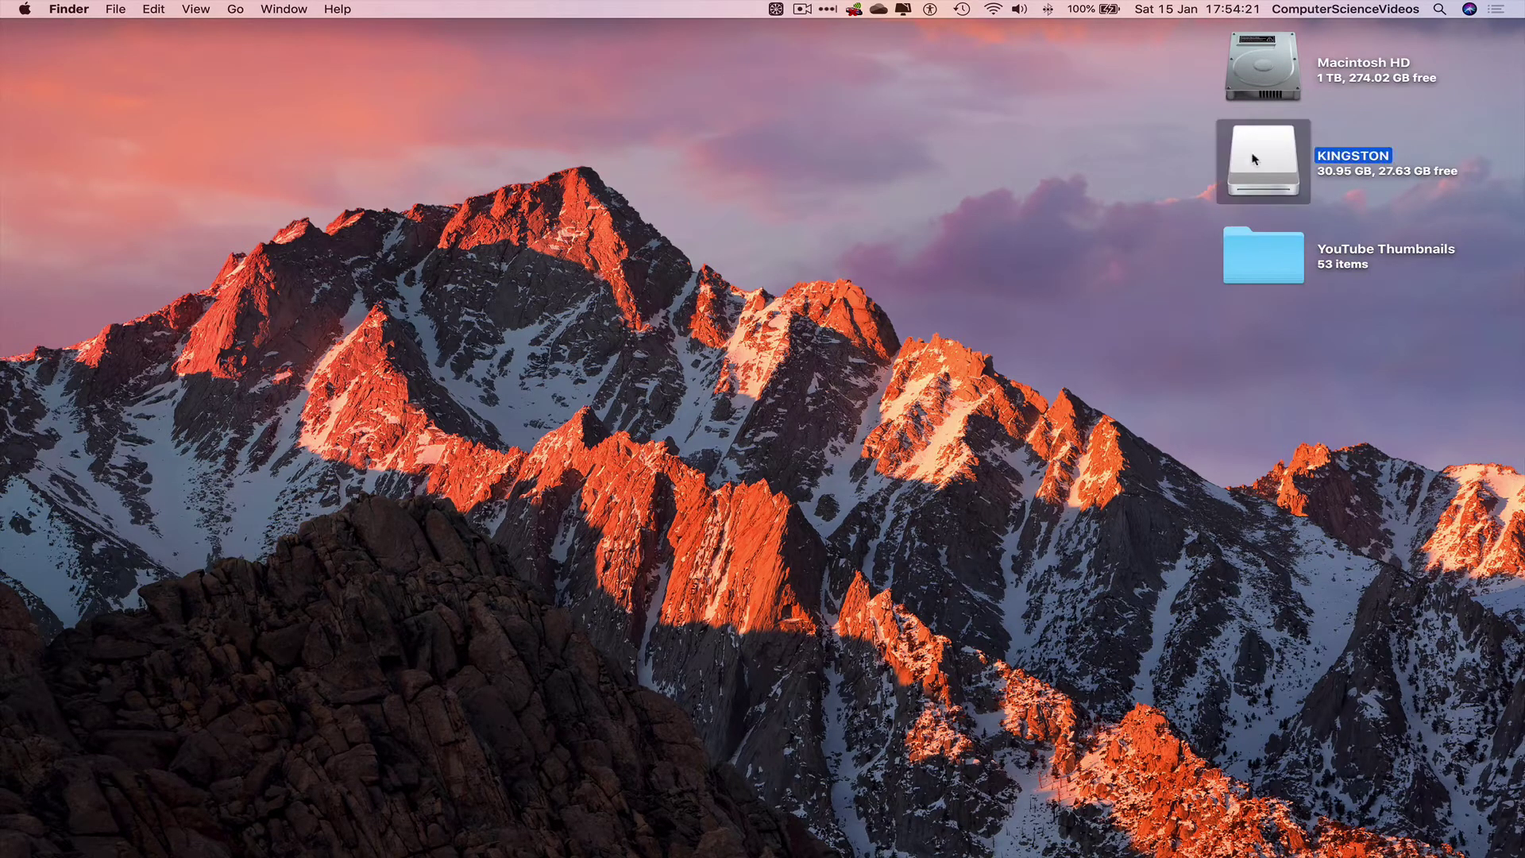
{"action": "left_click", "coordinate": [459, 150]}
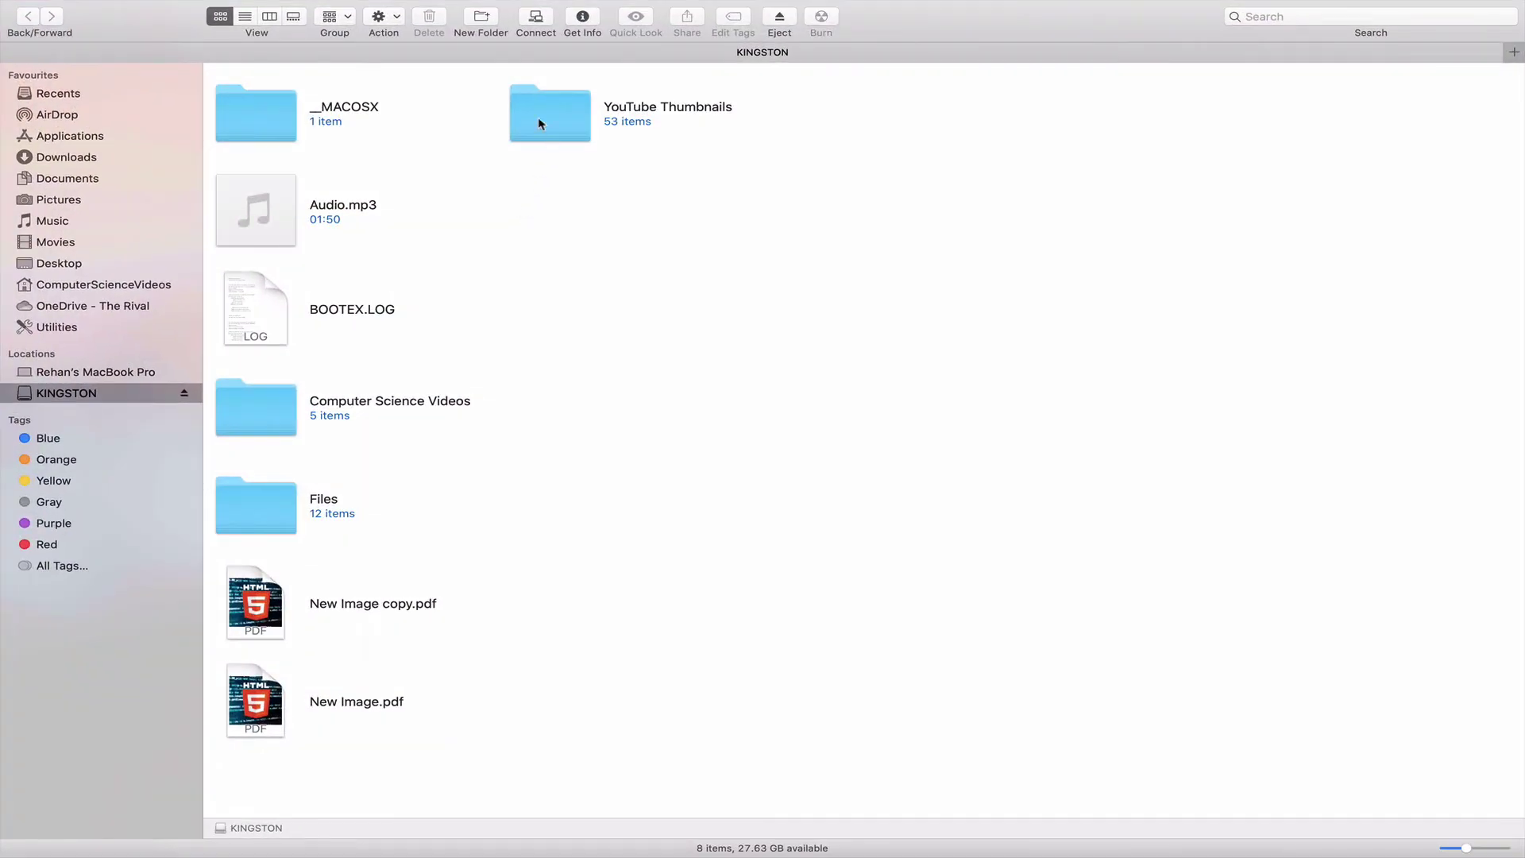
{"action": "double_click", "coordinate": [539, 123]}
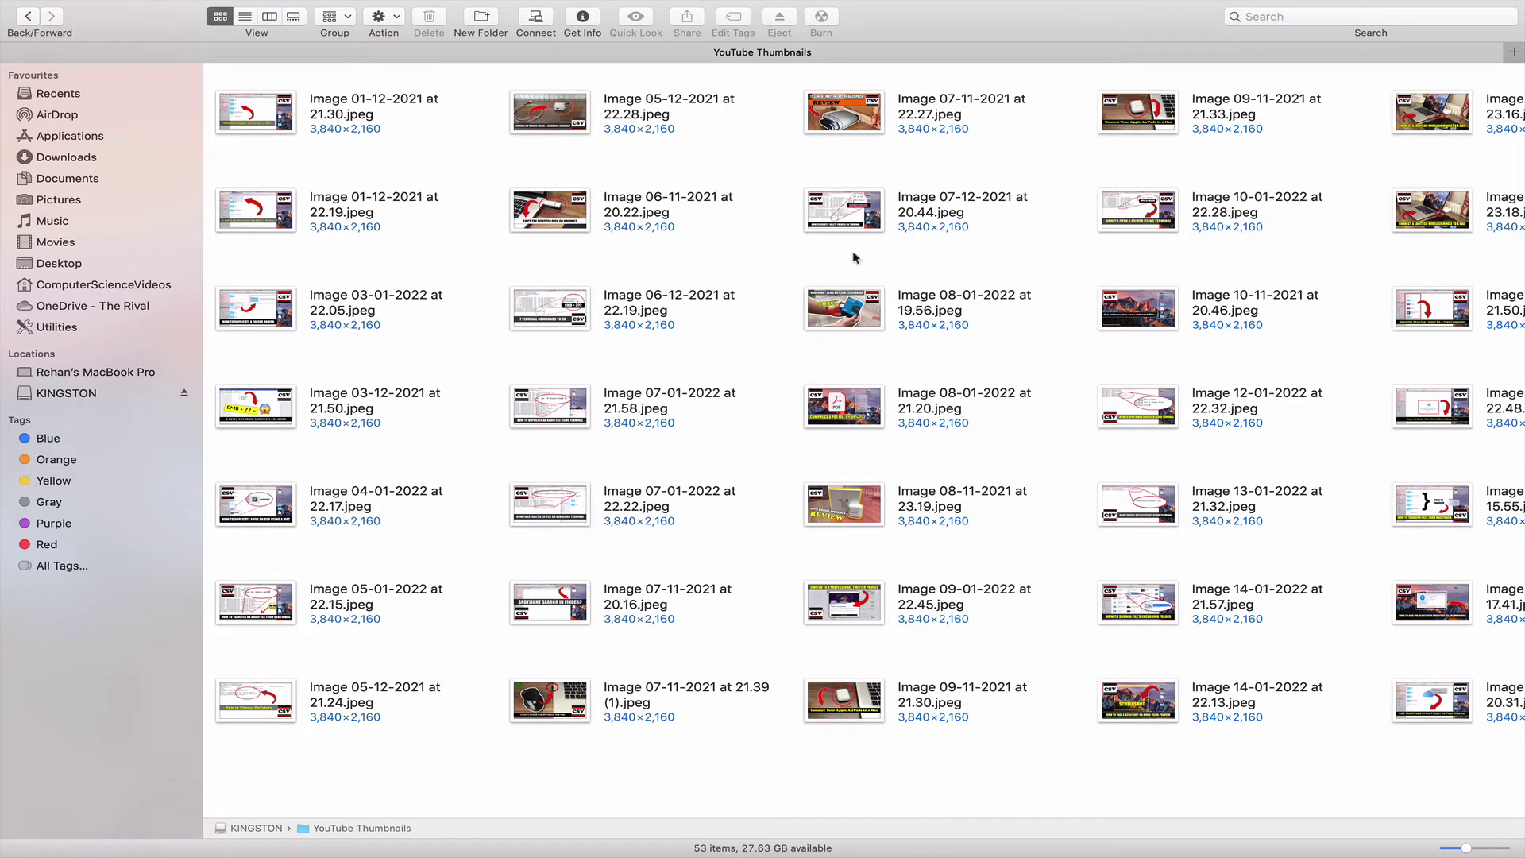
{"action": "left_click", "coordinate": [12, 26]}
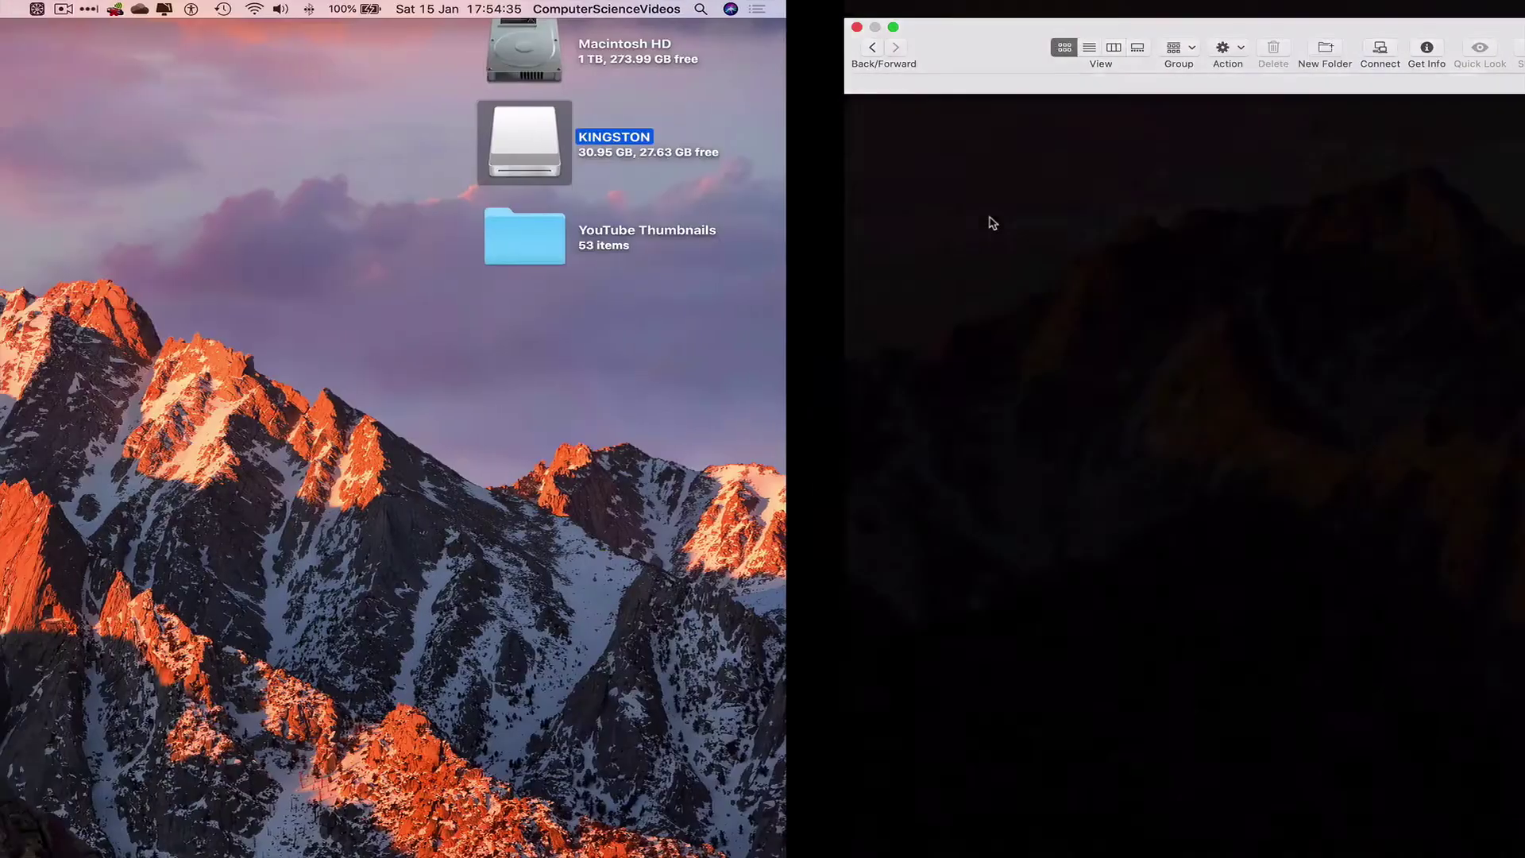
{"action": "right_click", "coordinate": [1279, 149]}
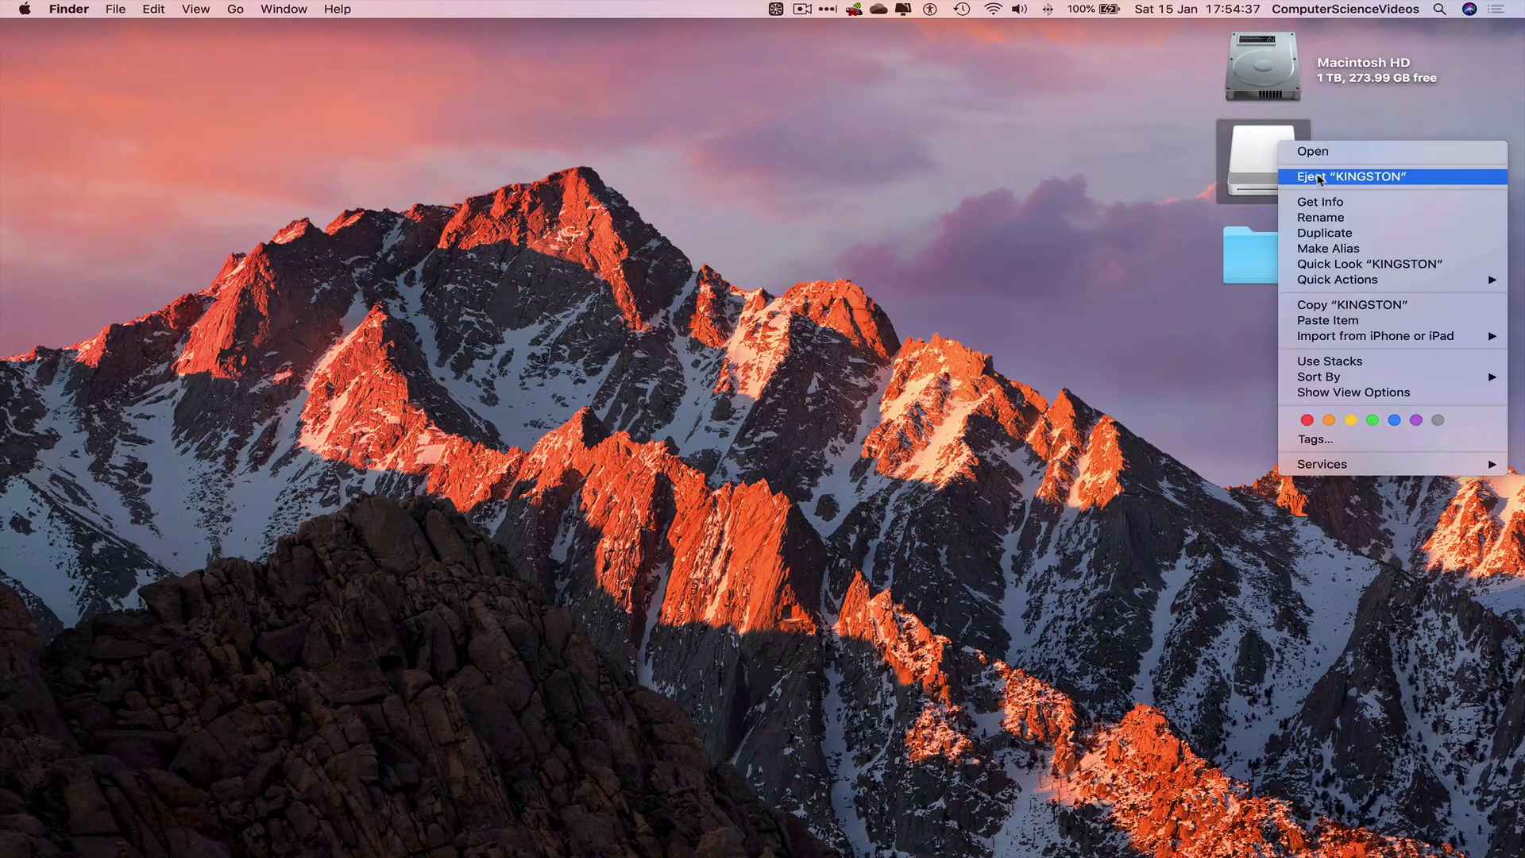
{"action": "left_click", "coordinate": [887, 211]}
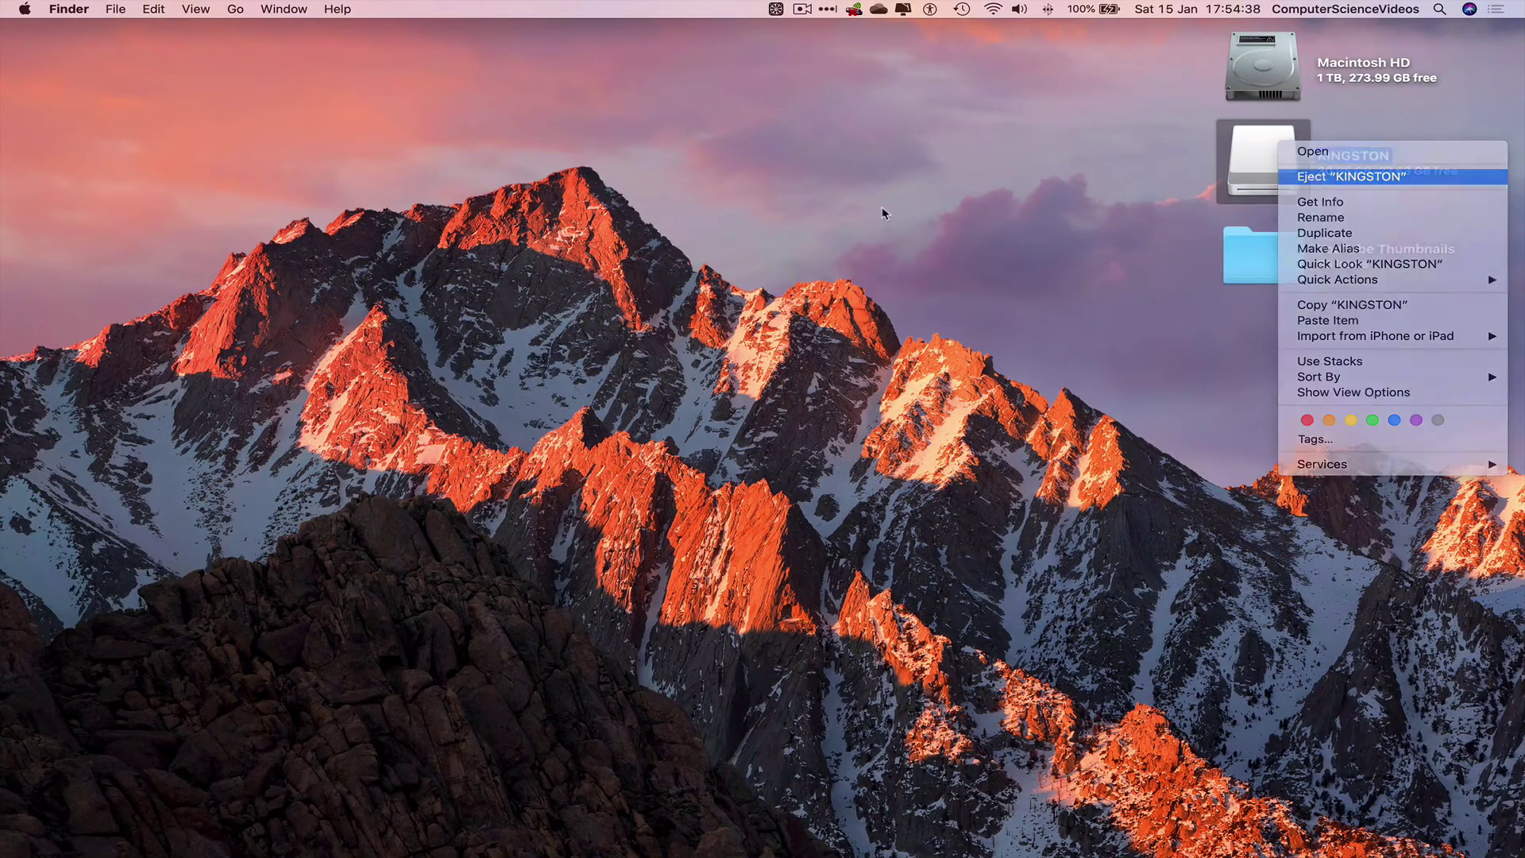
- Deselect the ejected drive, leaving Macintosh HD and the YouTube Thumbnails folder on the desktop
{"action": "left_click", "coordinate": [959, 153]}
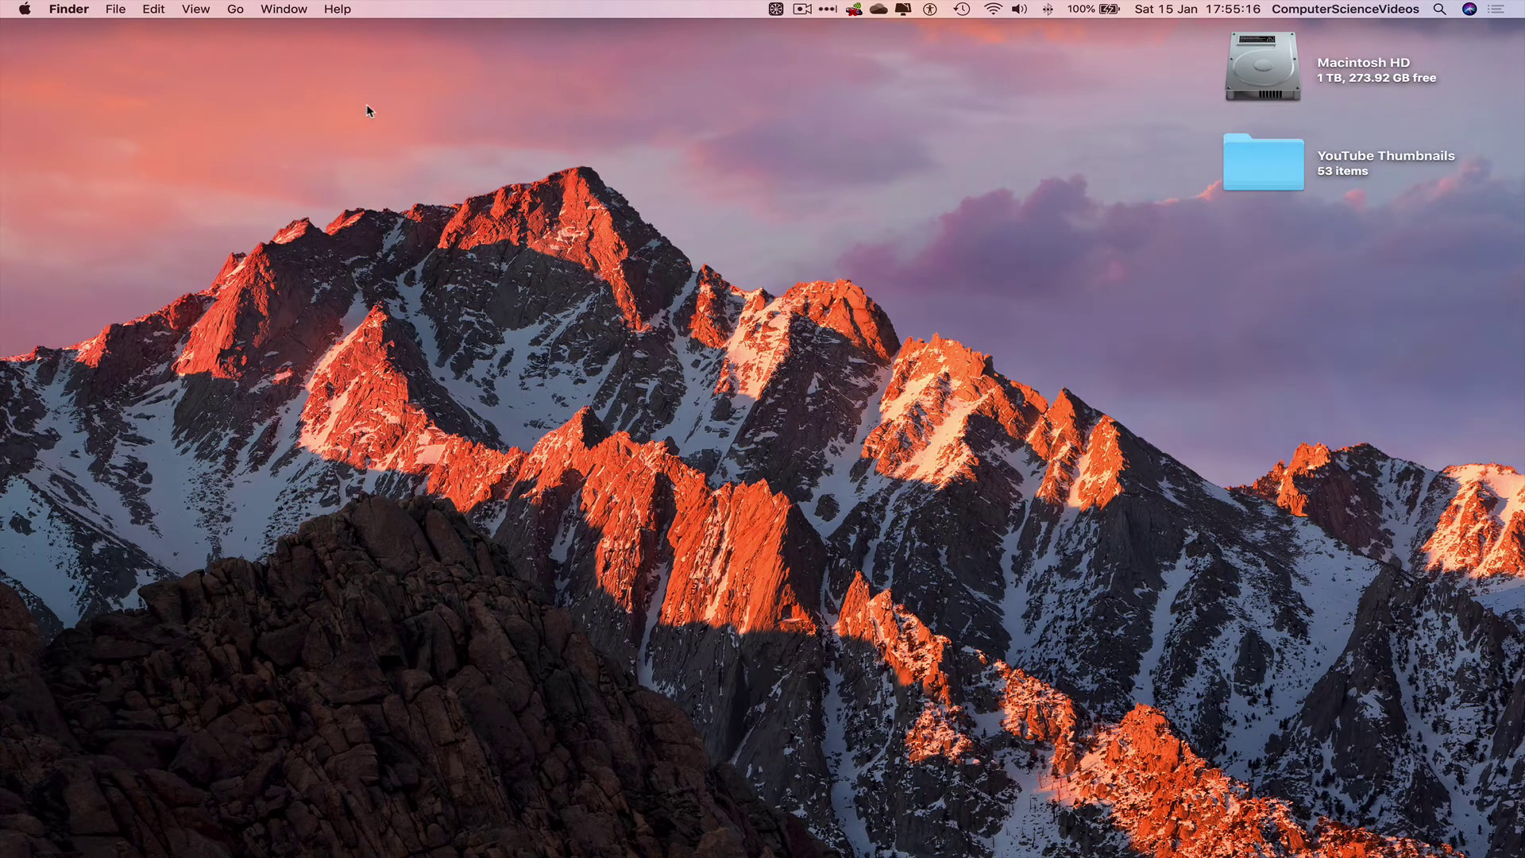